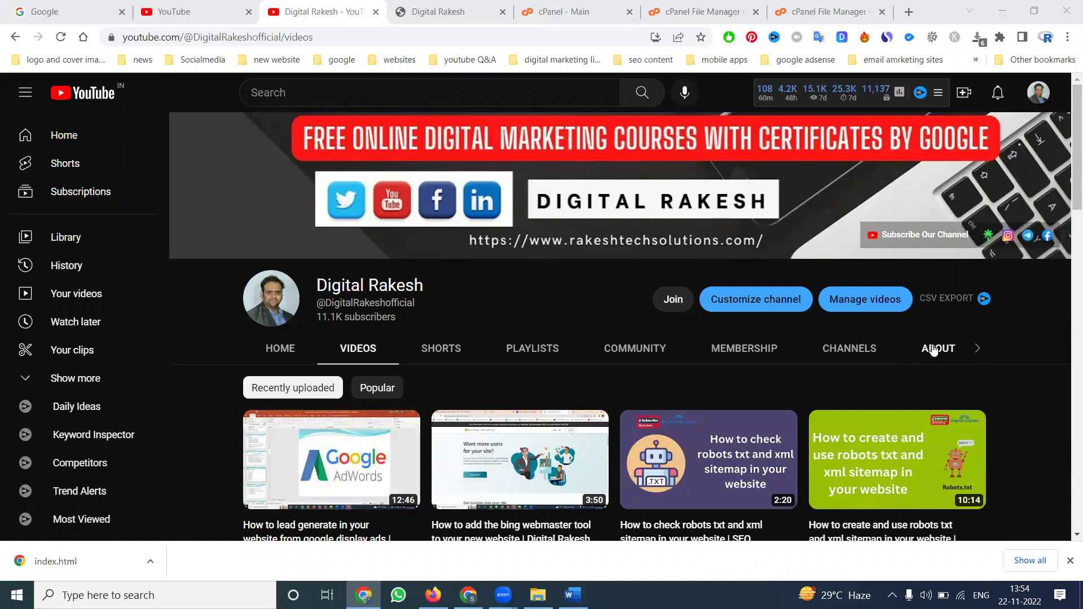
Reload the nonsense URL in the live site tab to confirm it still shows Digital Riyaz
left_click(440, 12)
left_click(380, 41)
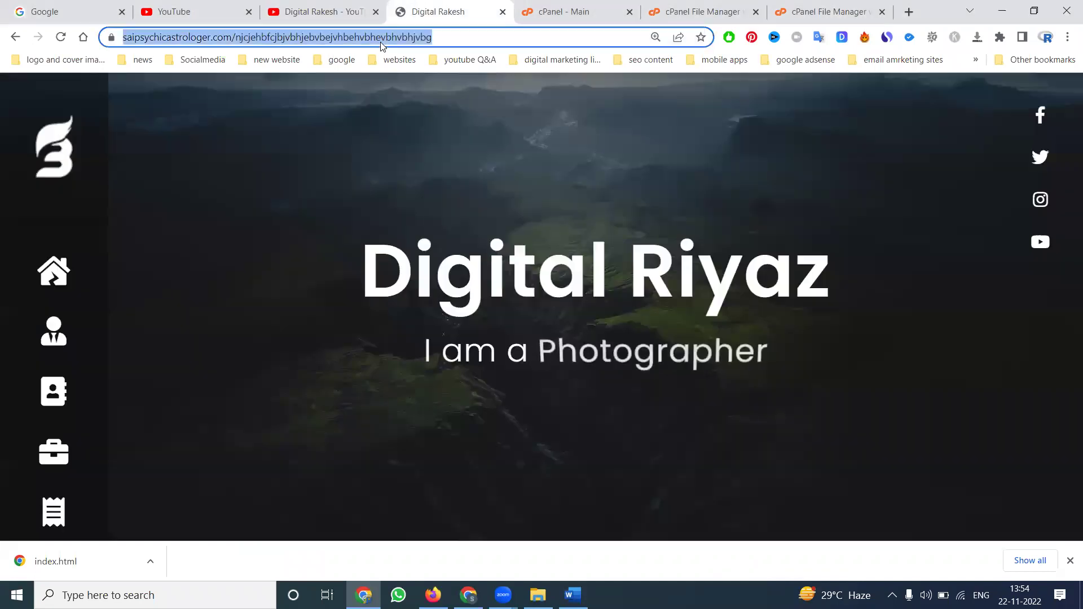
key("Return")
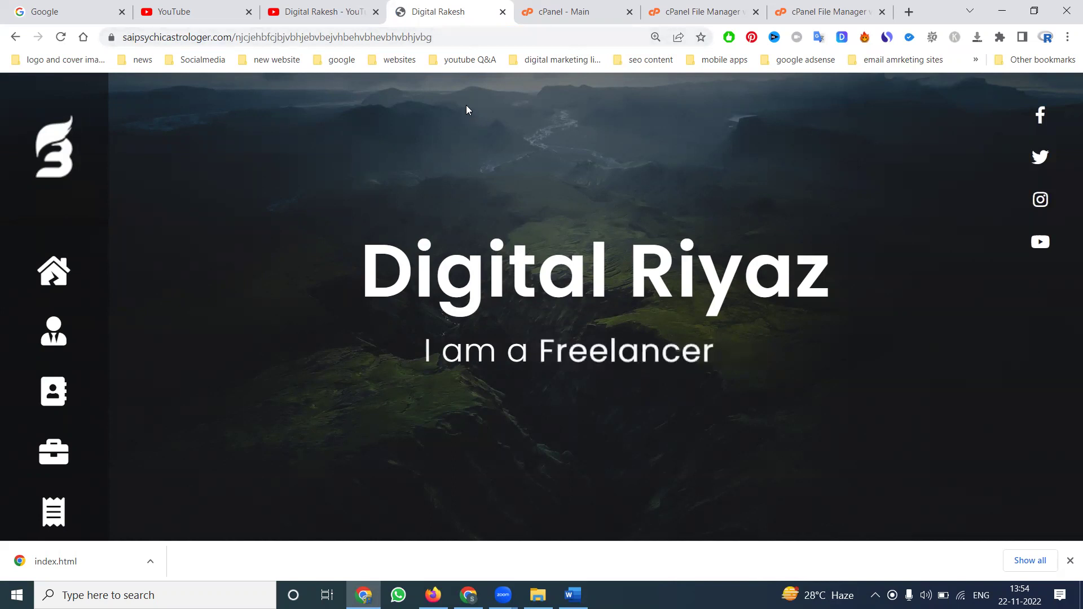
left_click(60, 39)
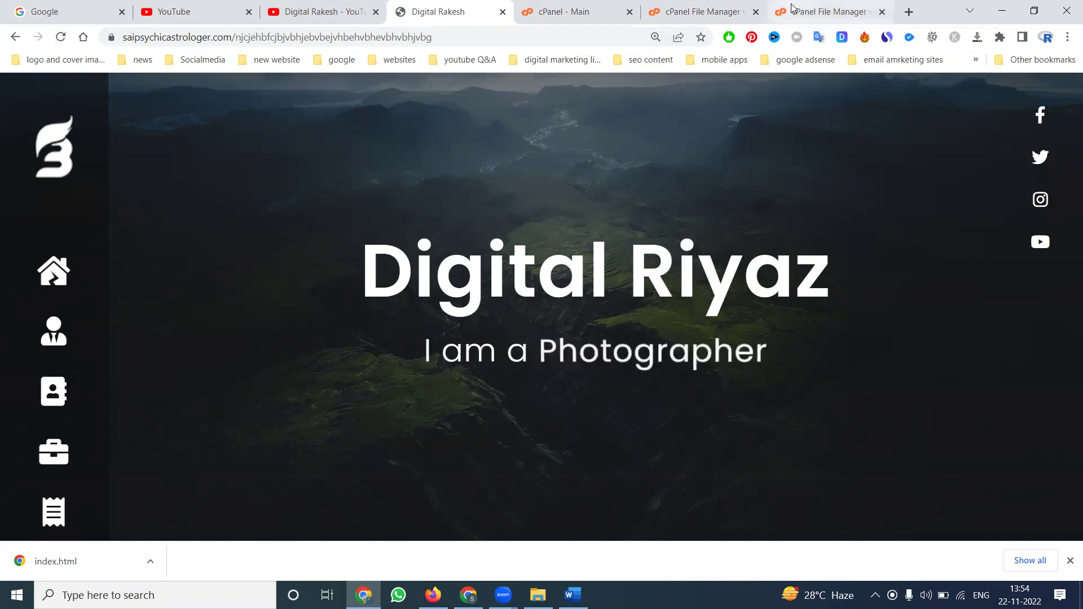
Close the upload tab and enable Show Hidden Files (dotfiles) in File Manager settings
left_click(800, 8)
left_click(882, 12)
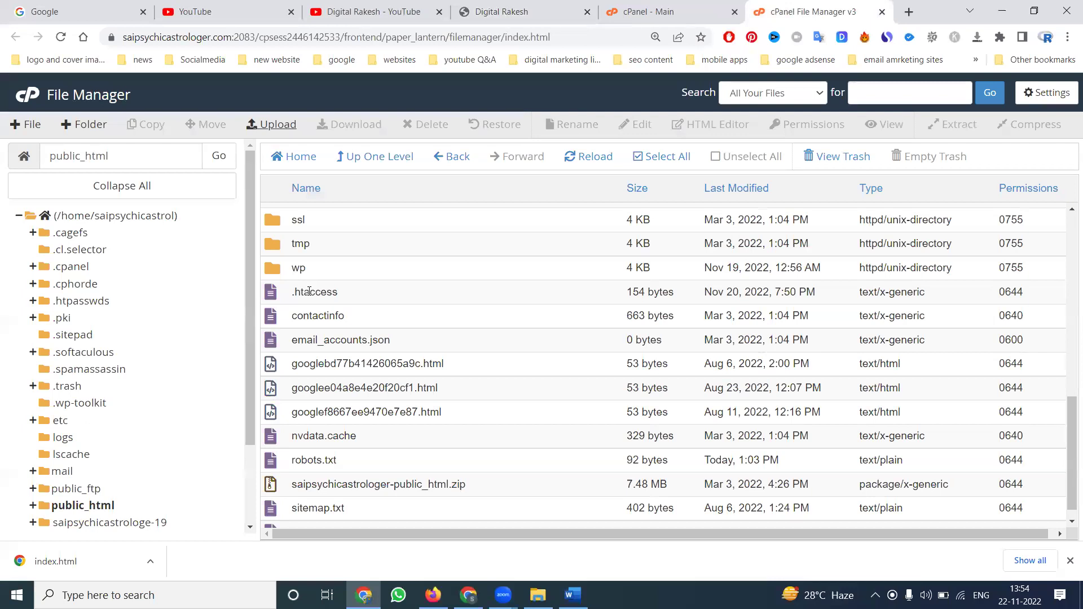
left_click(1047, 92)
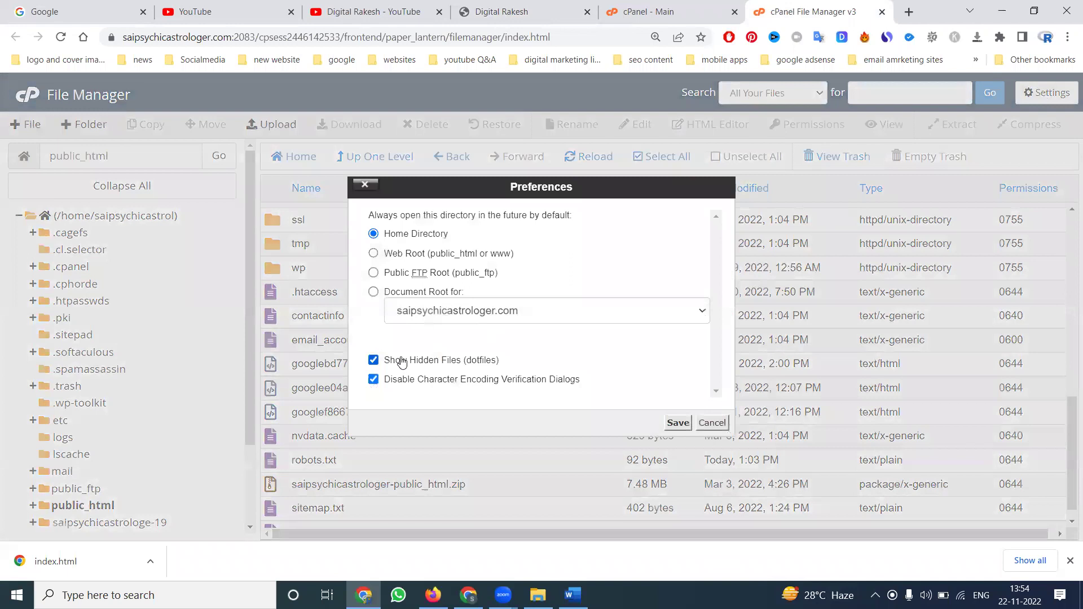
left_click(678, 423)
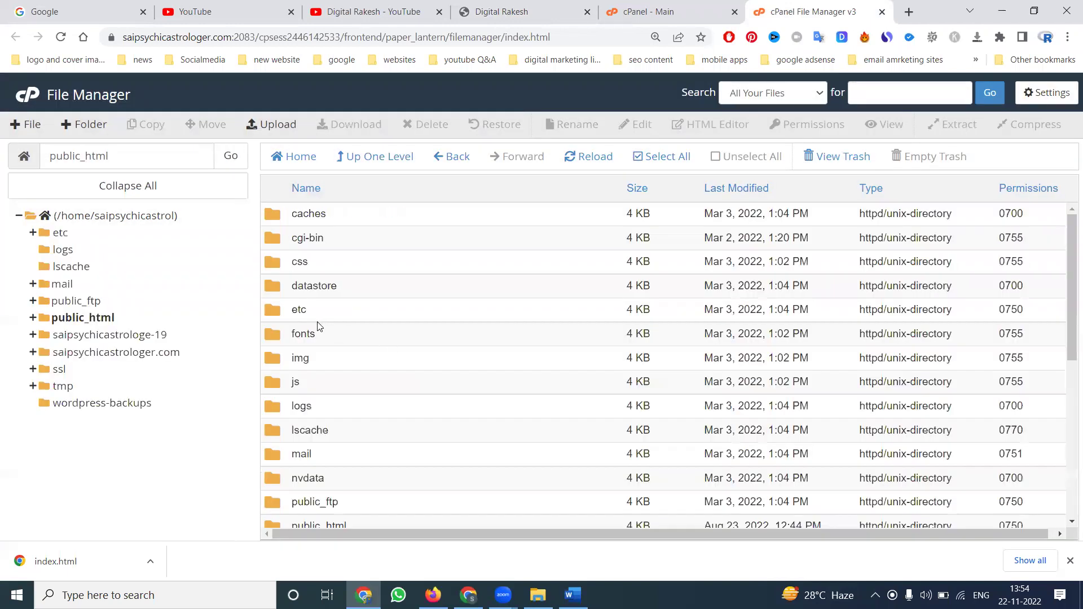
scroll(301, 386, "down", 10)
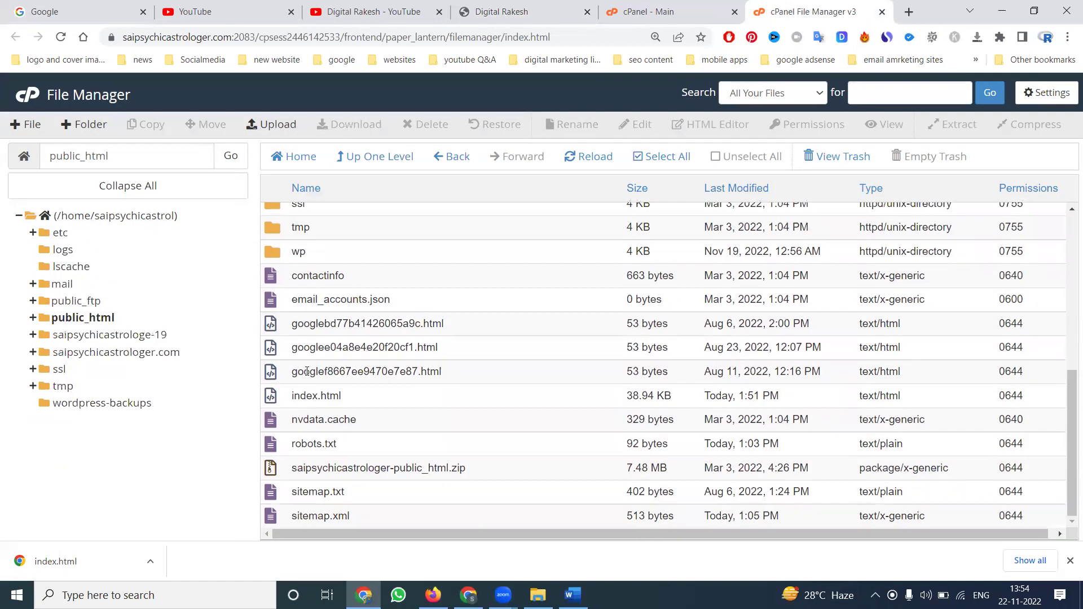
left_click(1047, 92)
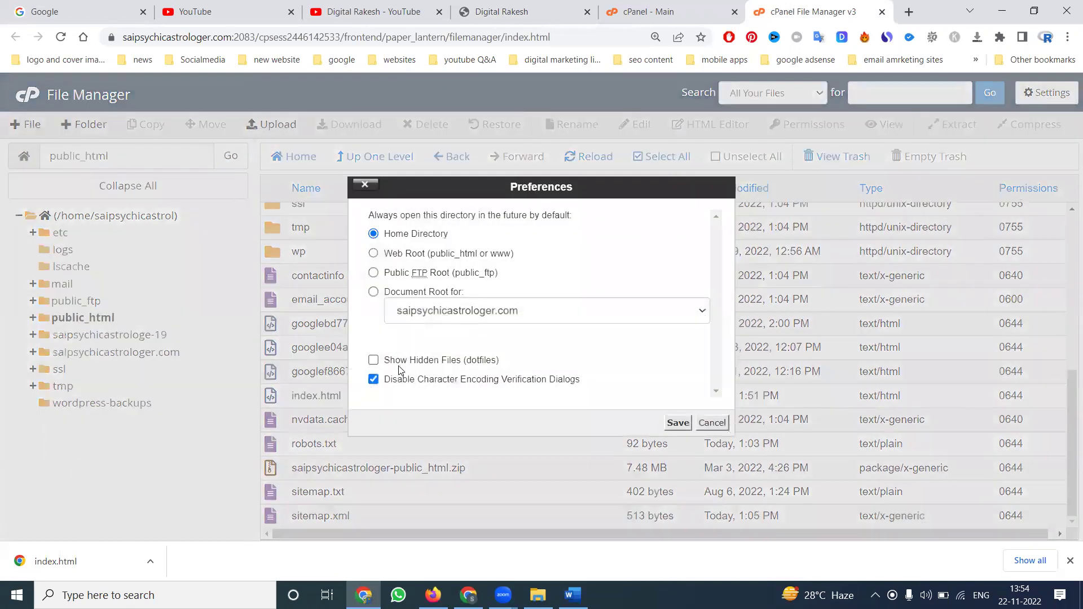
left_click(451, 367)
left_click(680, 422)
scroll(364, 339, "down", 3)
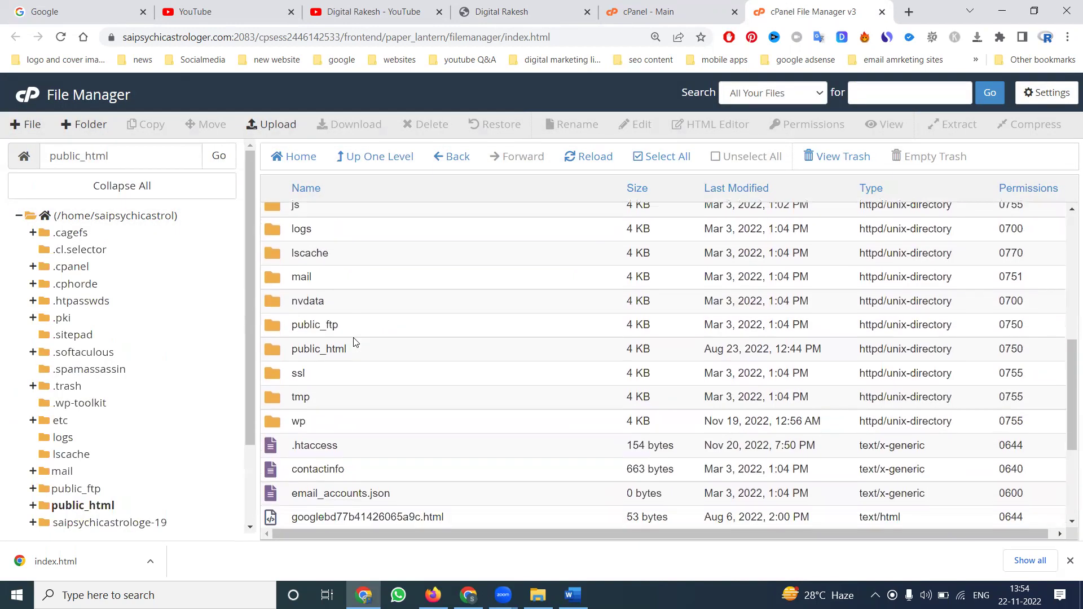
scroll(352, 344, "down", 2)
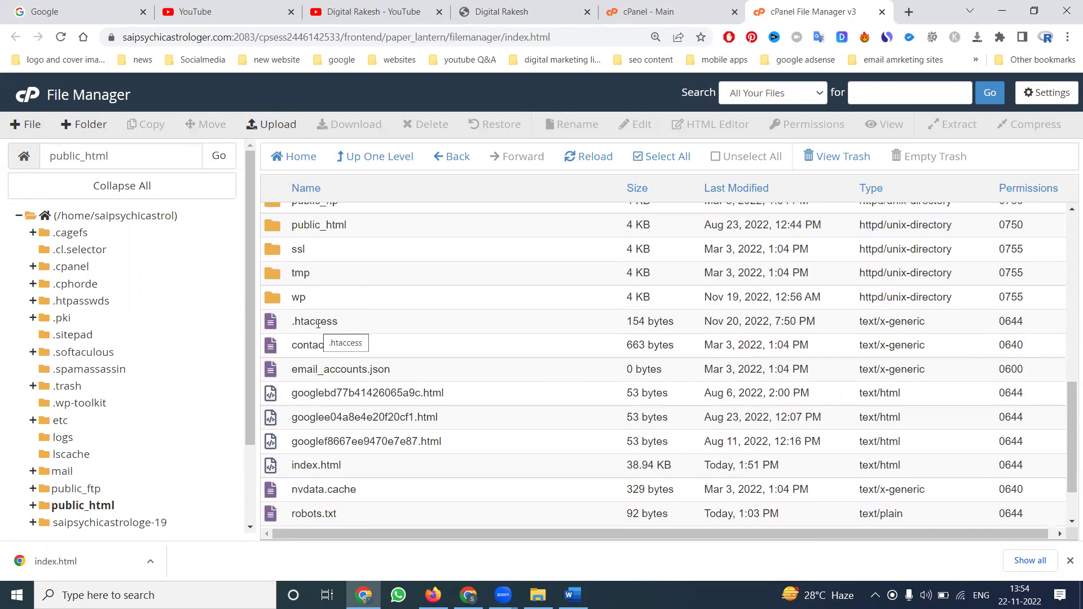
Cancel the new file, then cut all .htaccess rules into a new Notepad note
left_click(32, 127)
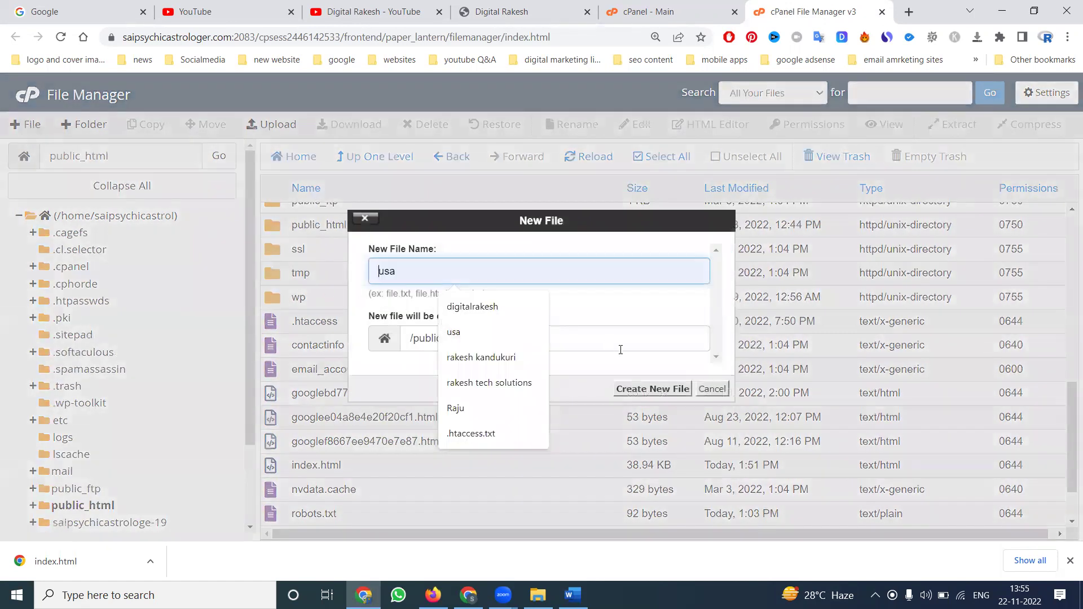
left_click(712, 388)
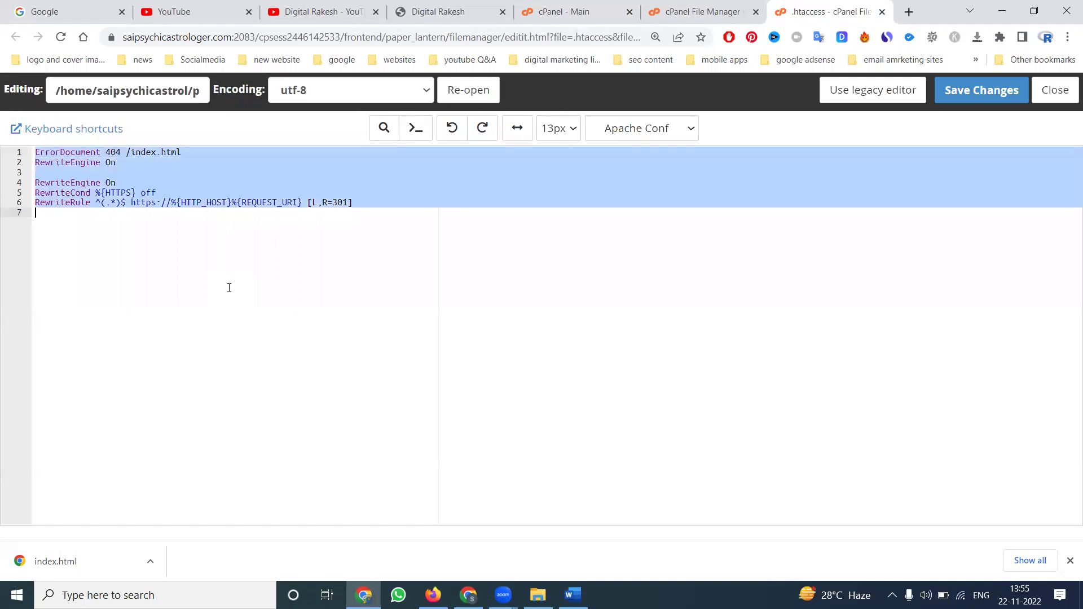
key("Delete")
key("super+r")
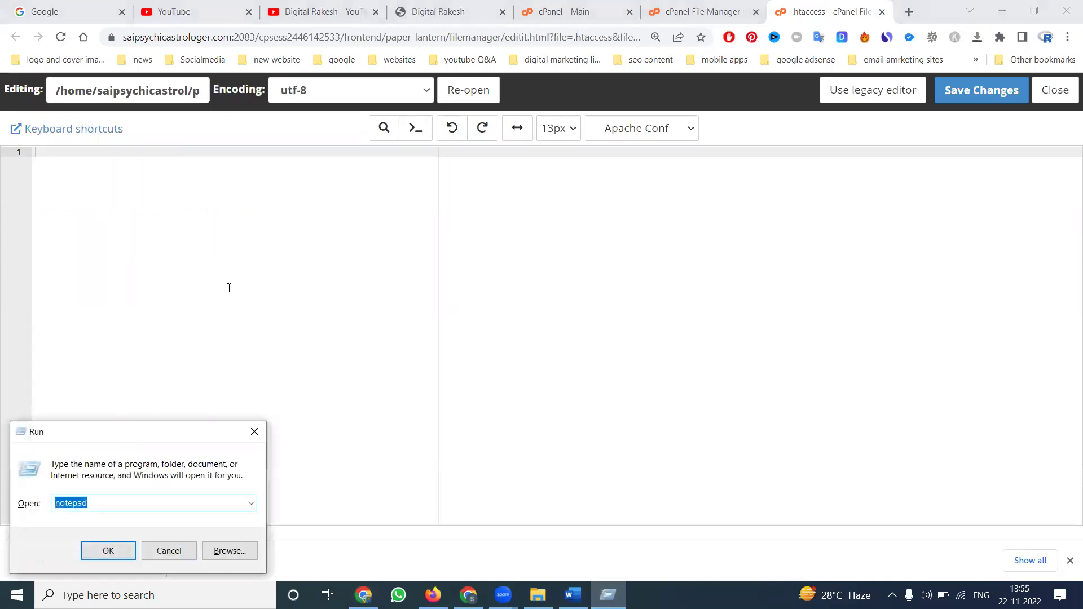
key("Return")
key("ctrl+v")
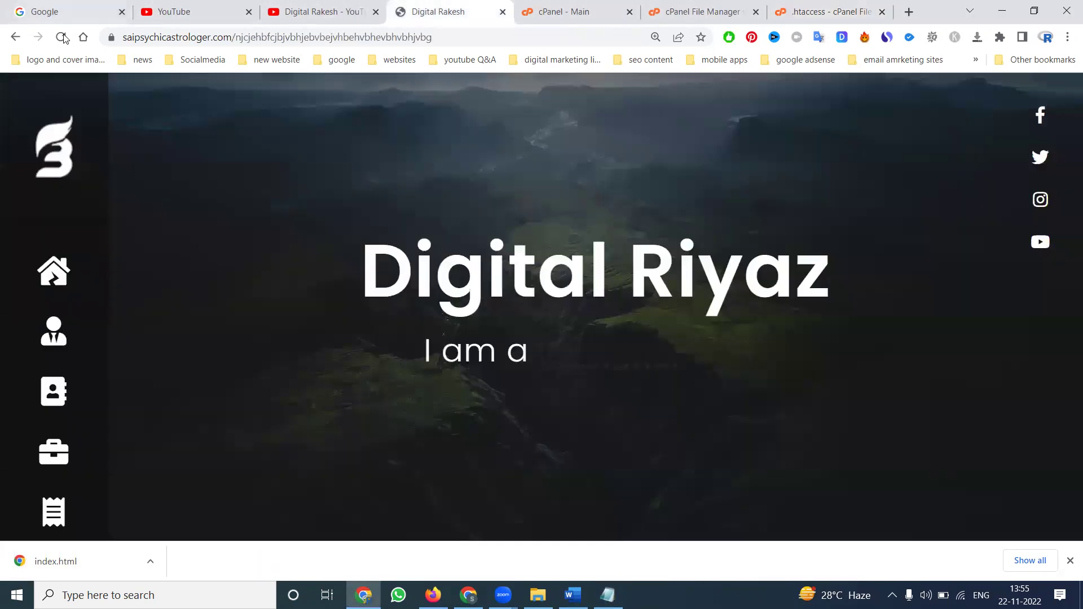
Reload the wrong URL to see 404 Not Found, then select the ErrorDocument line in maximized Notepad
left_click(62, 37)
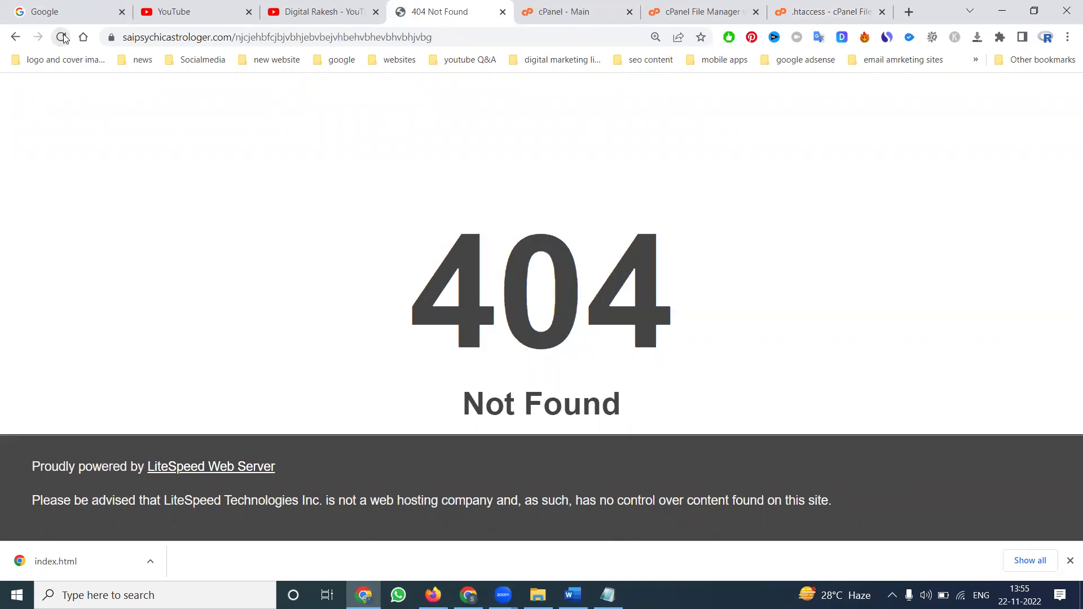
key("alt+Tab")
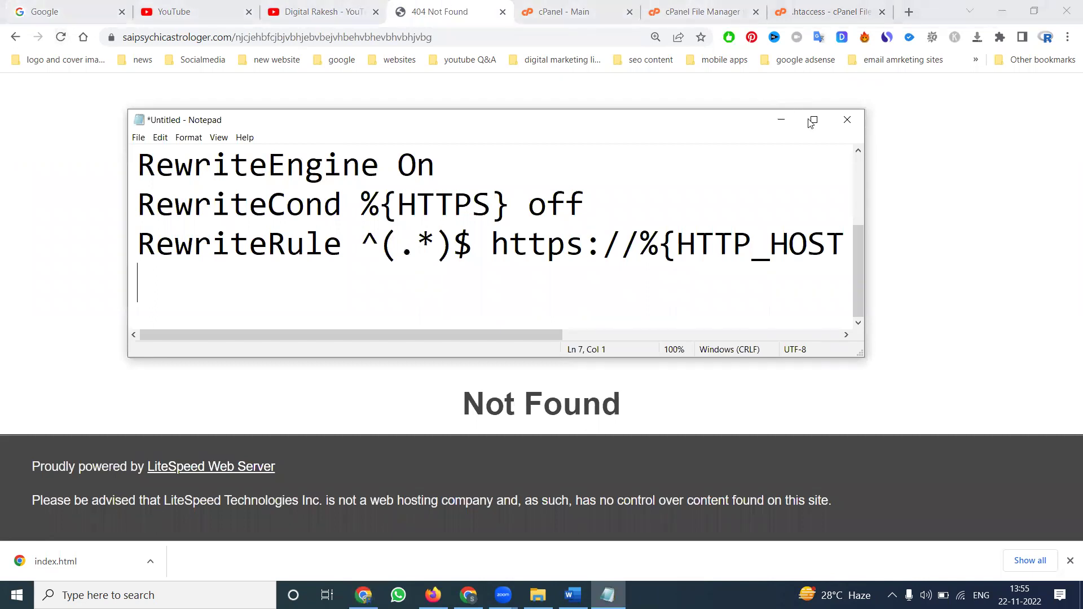
left_click(813, 121)
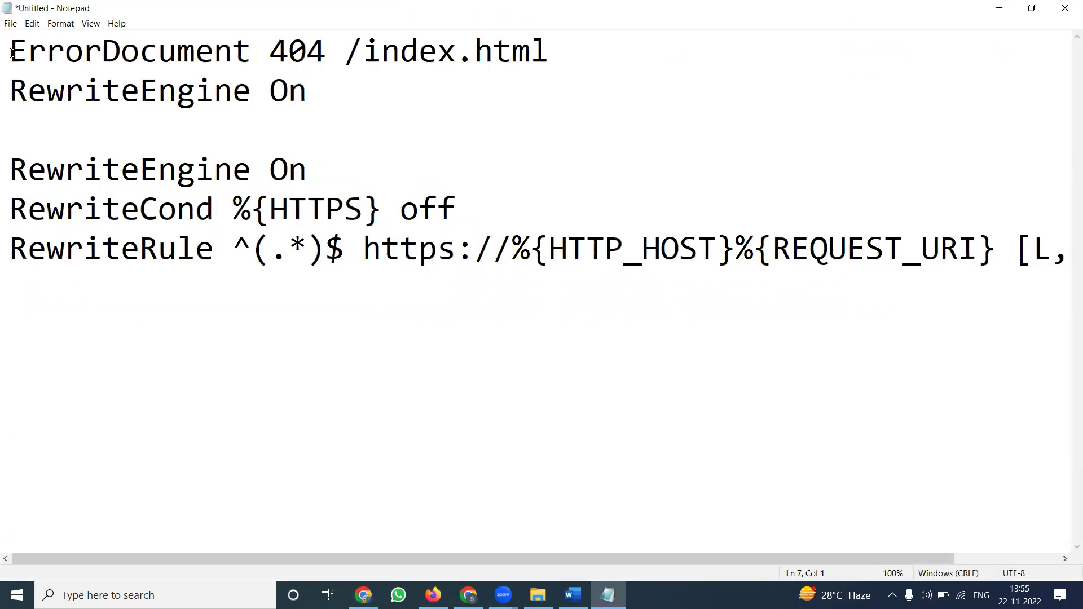
left_click_drag(18, 53, 349, 66)
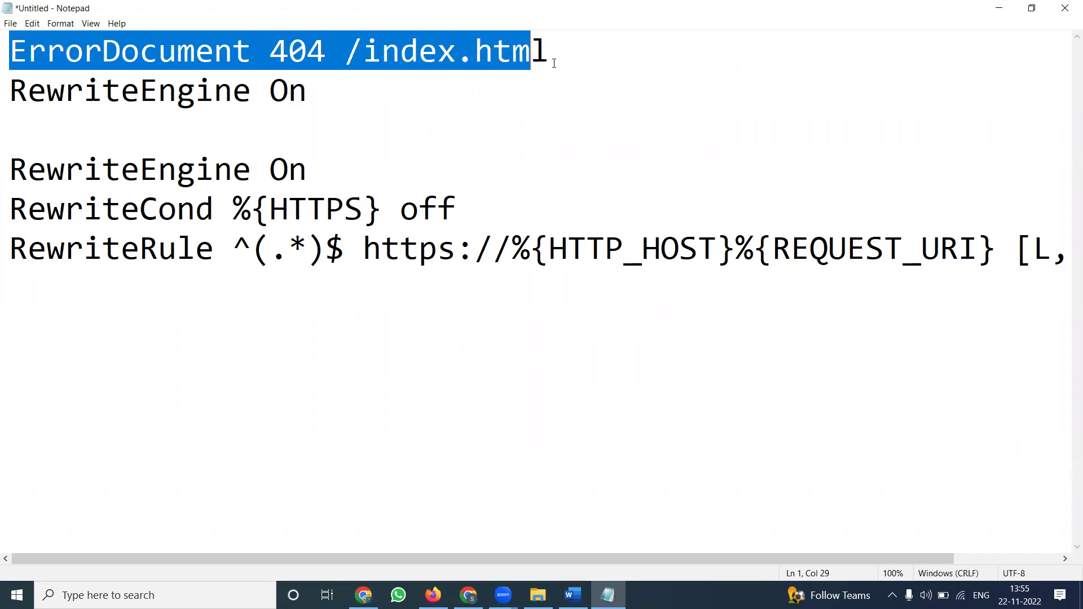
left_click_drag(350, 67, 560, 65)
key("alt+Tab")
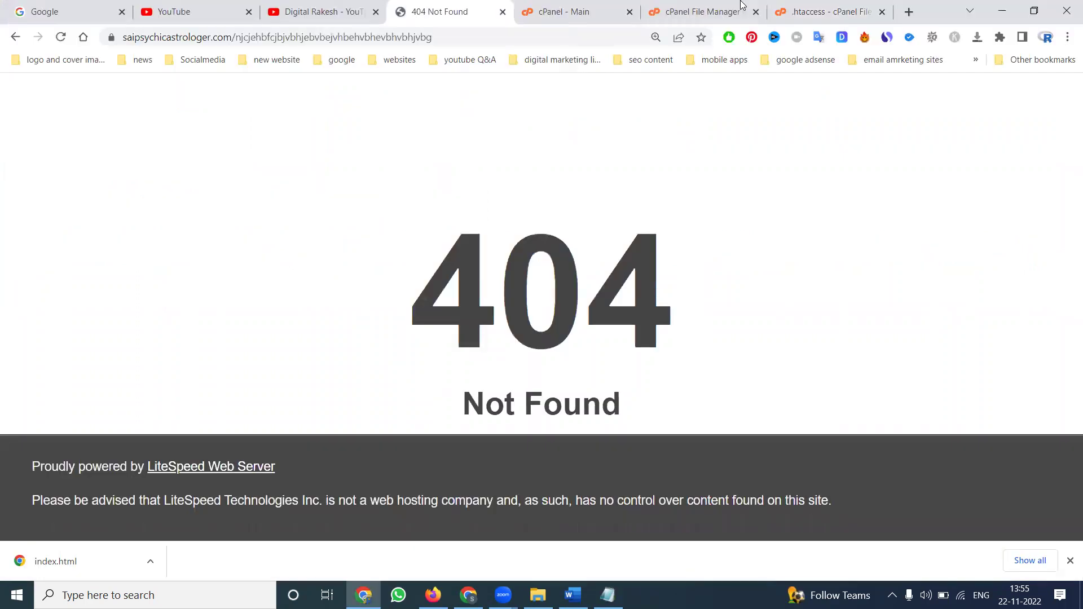
Paste the ErrorDocument 404 and RewriteEngine On lines into .htaccess and select its 'html' extension
left_click(703, 11)
scroll(459, 242, "down", 1)
scroll(407, 322, "down", 1)
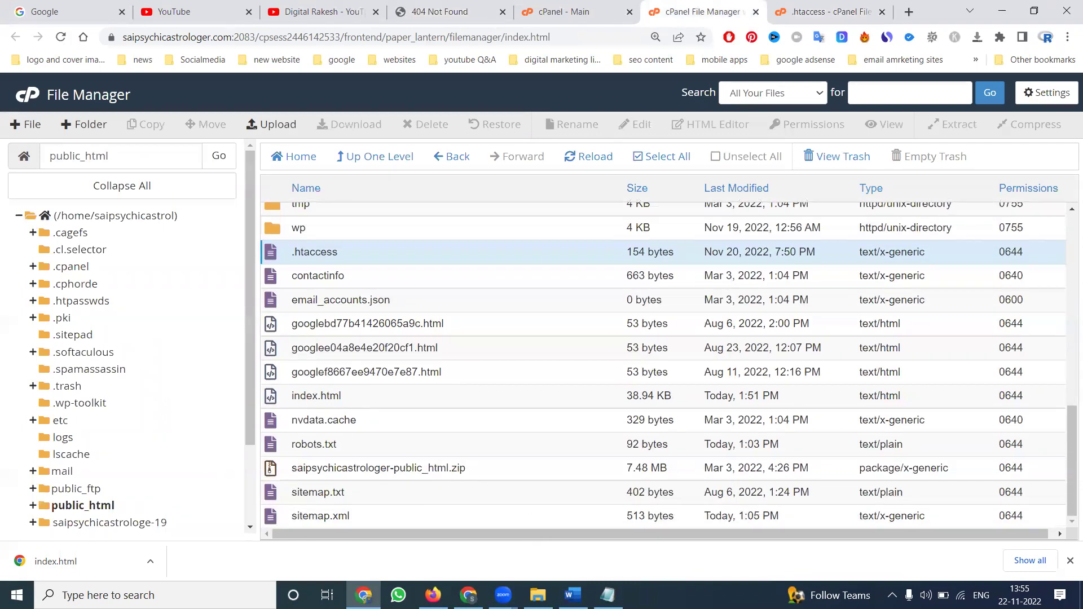
key("alt+Tab")
left_click_drag(307, 90, 5, 48)
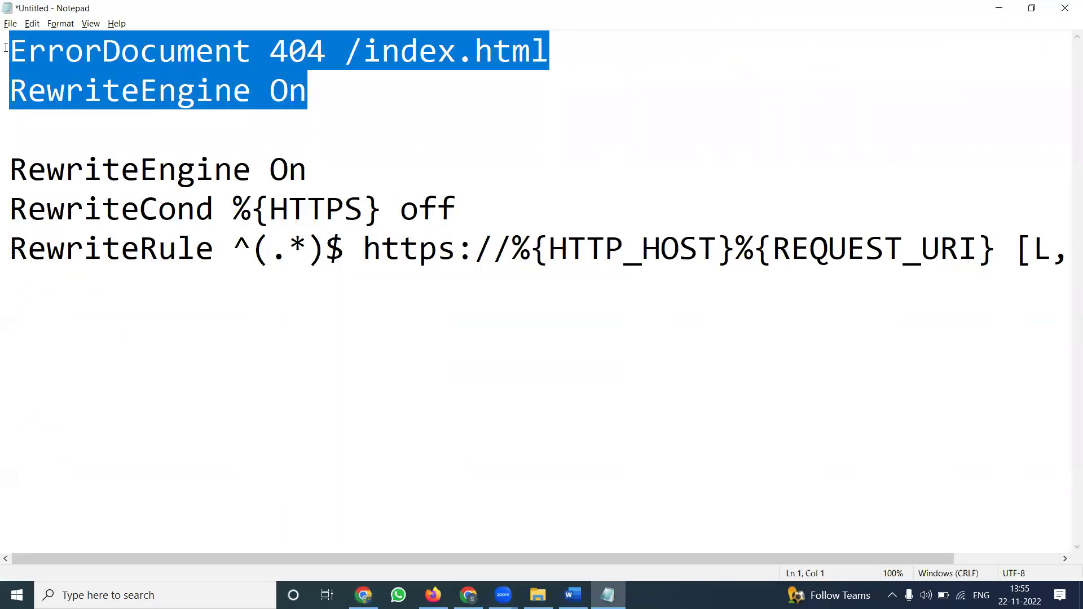
key("alt+Tab")
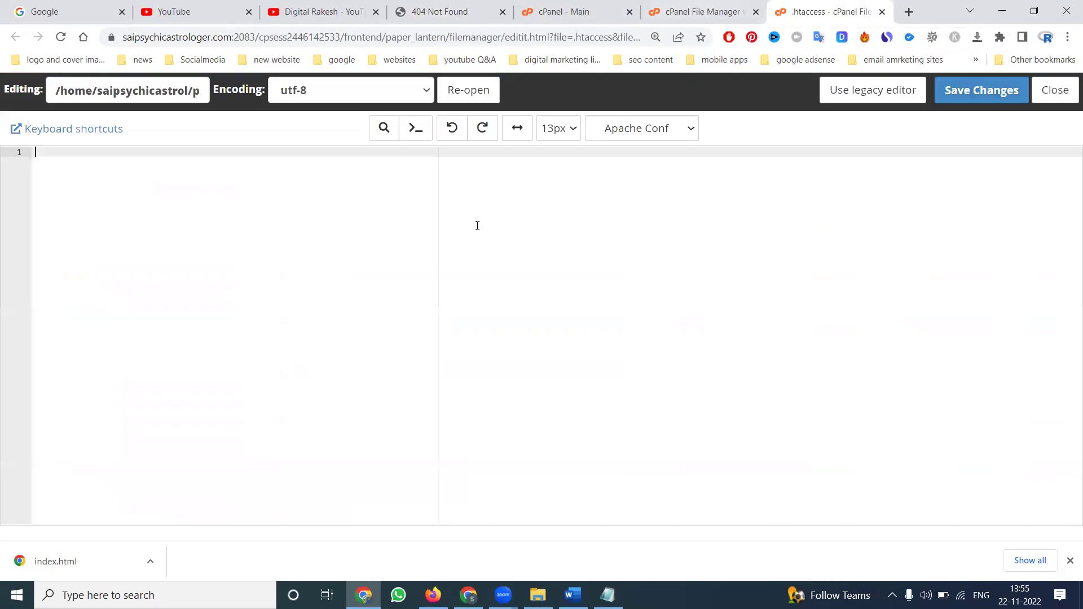
type("ErrorDocument 404 /index.html RewriteEngine On")
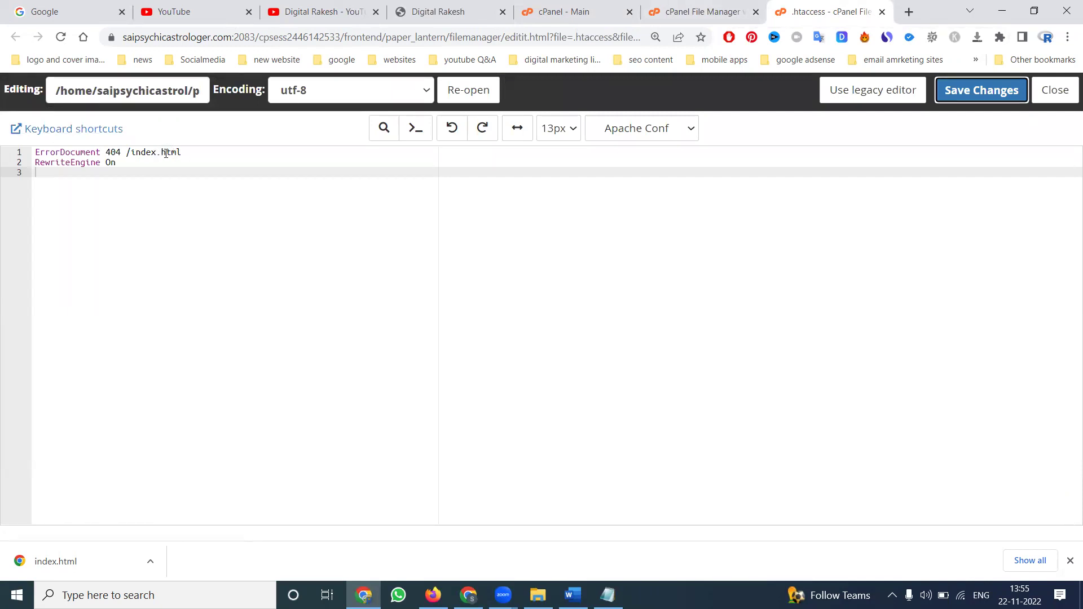
double_click(165, 153)
type("p")
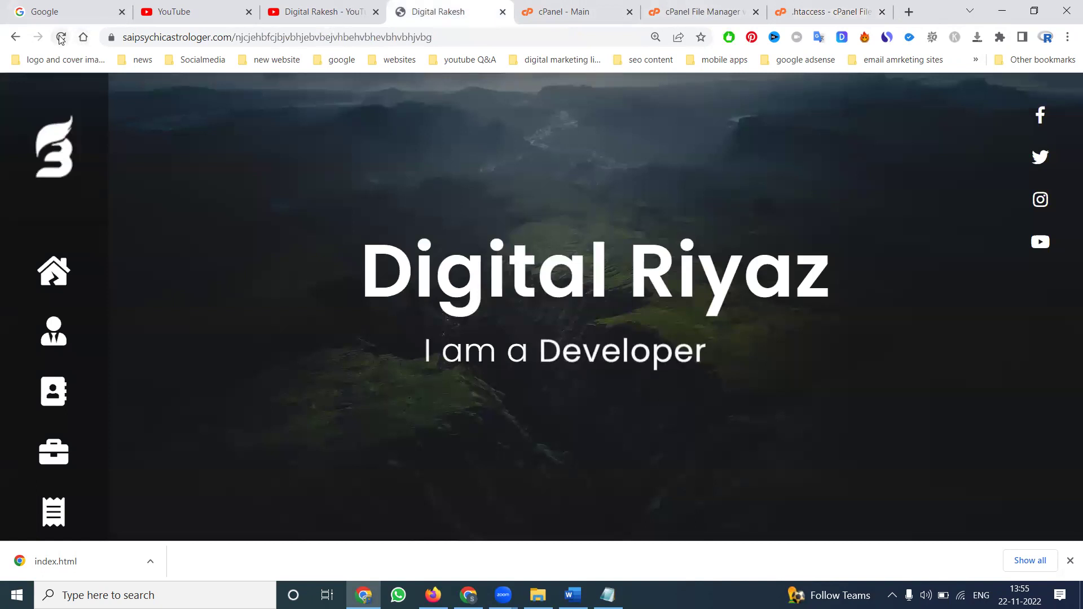
Point the 404 rule to /index.html, save .htaccess, and reload the bad address
left_click(61, 38)
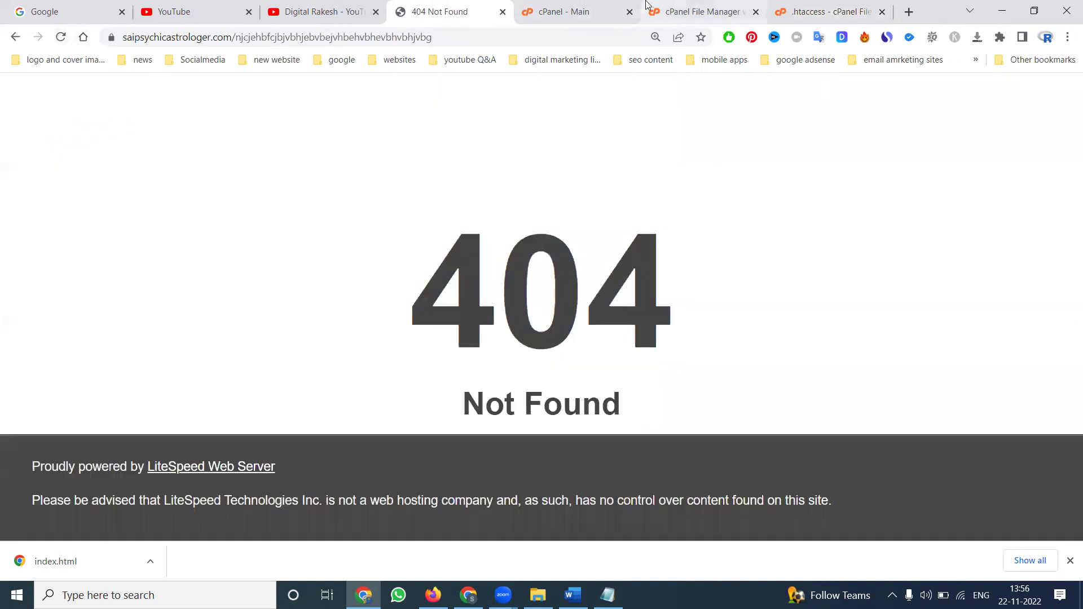
left_click(666, 7)
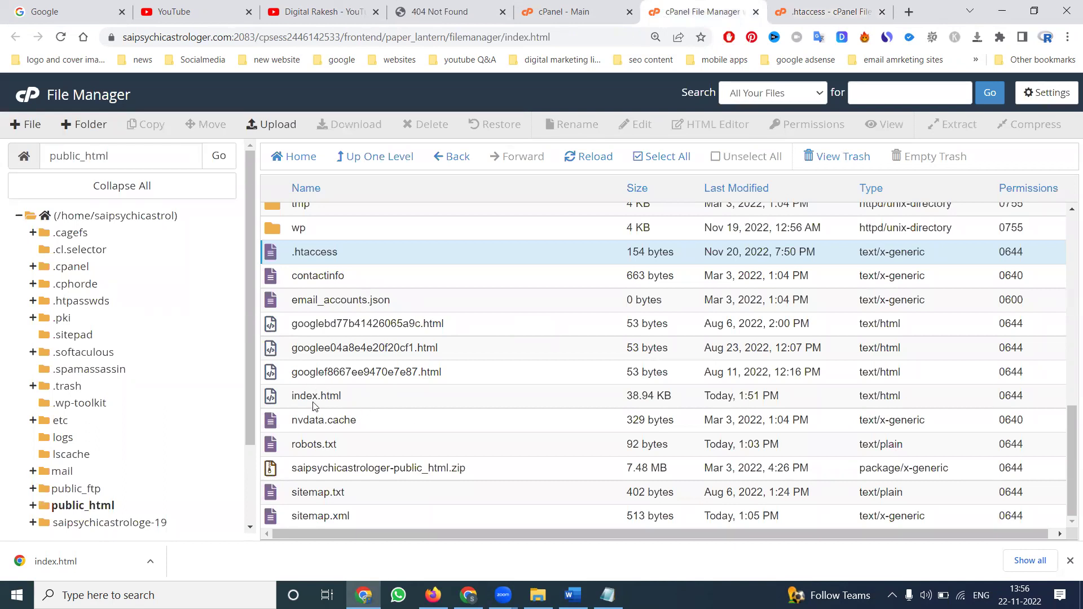
left_click(774, 8)
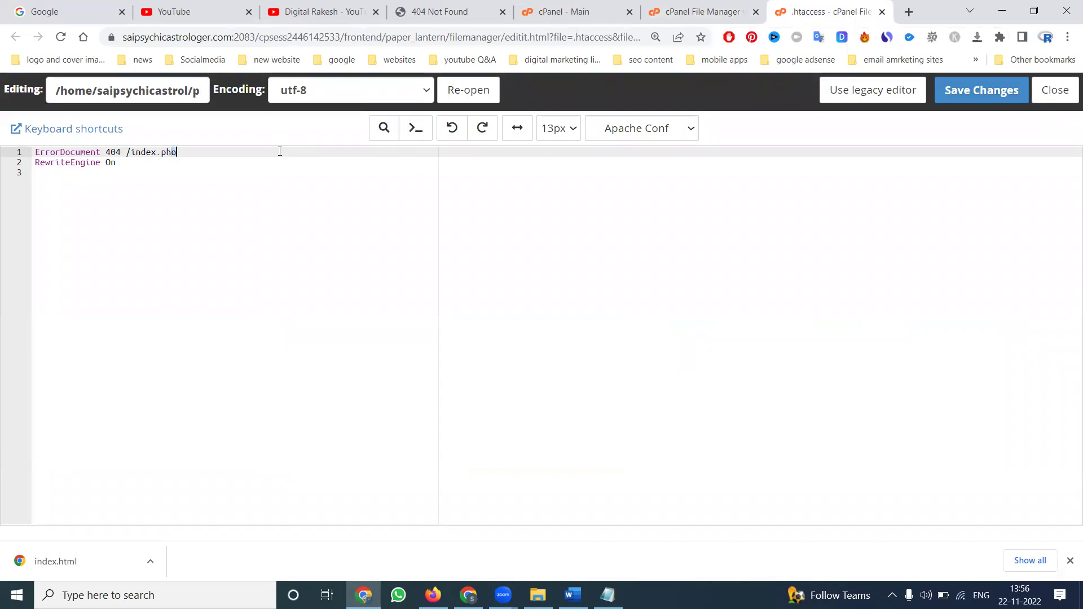
type("html")
left_click(982, 90)
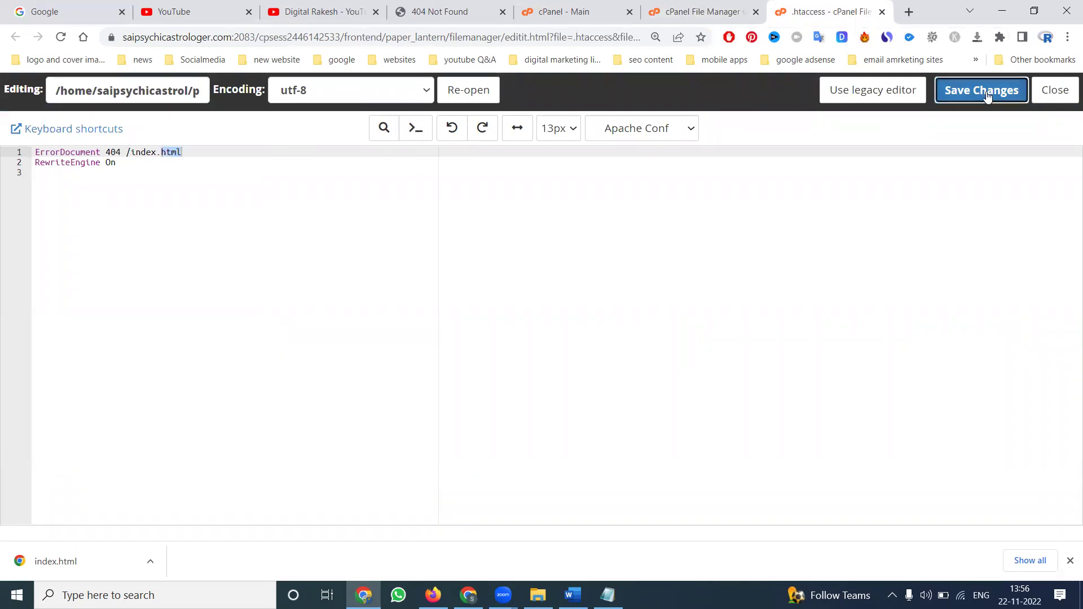
left_click(449, 12)
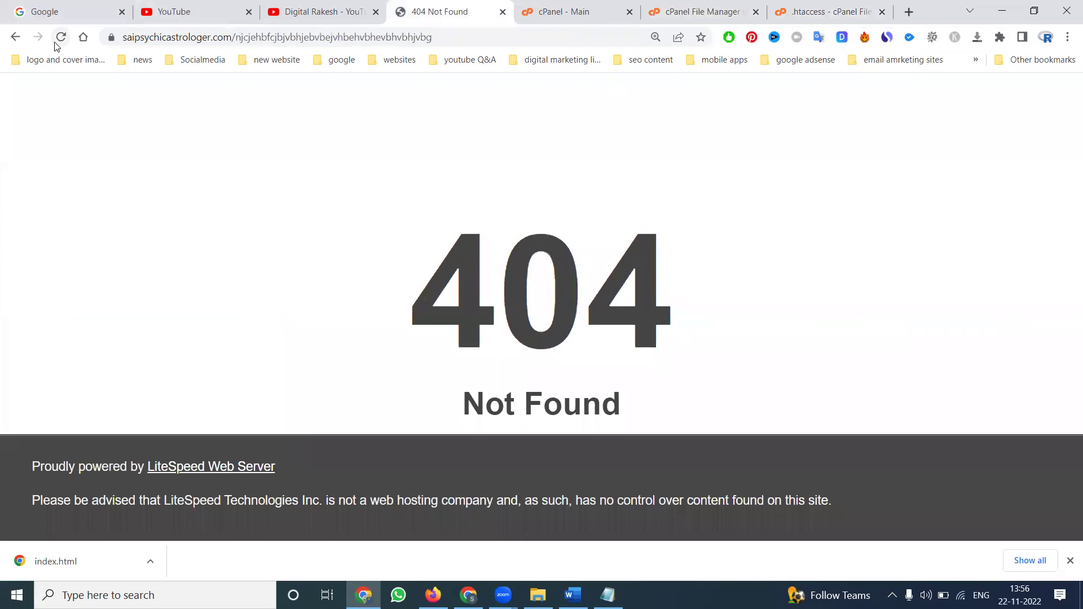
left_click(60, 36)
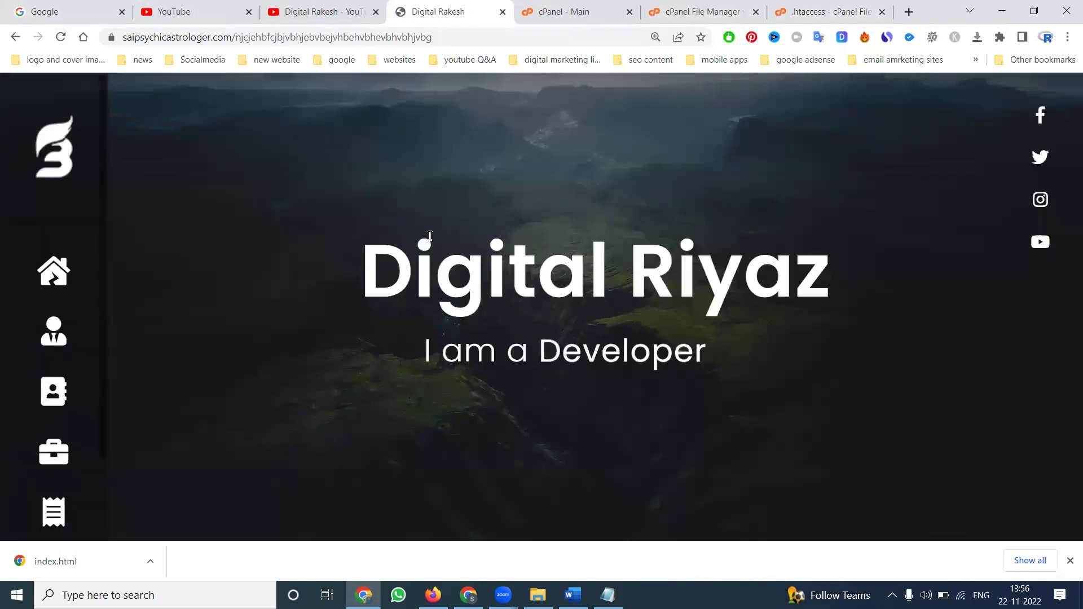
Copy the three HTTPS rewrite lines from Notepad and paste them below the existing .htaccess lines
key("alt+Tab")
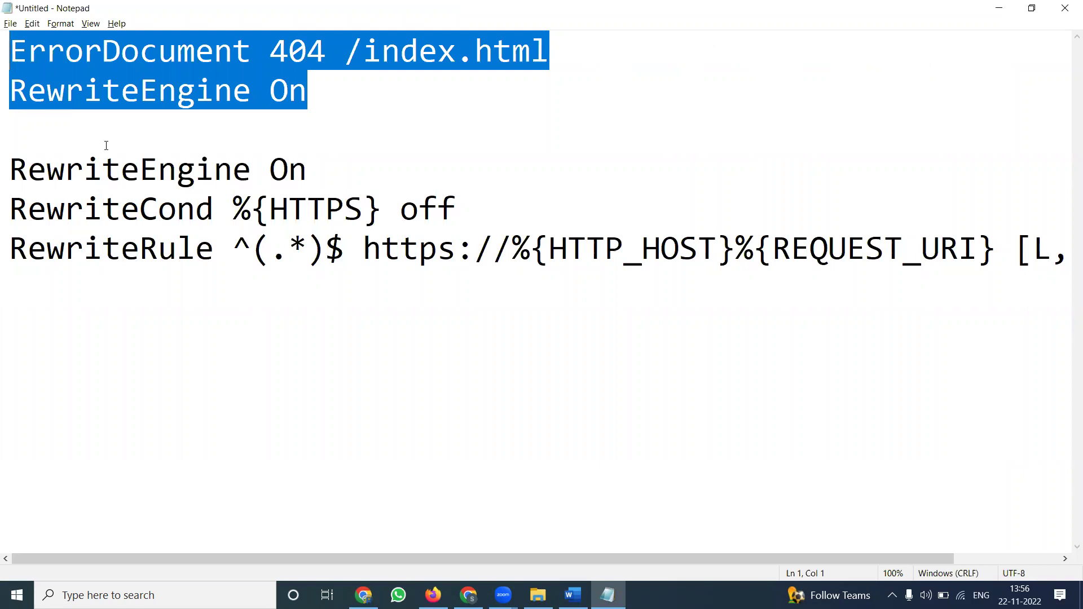
left_click_drag(12, 187, 21, 269)
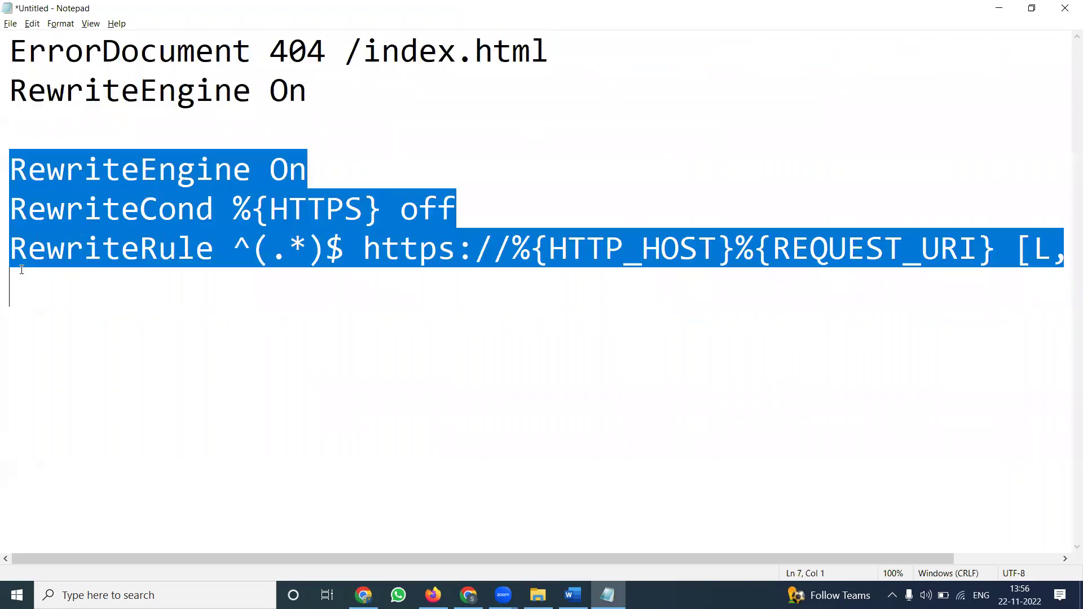
key("alt+Tab")
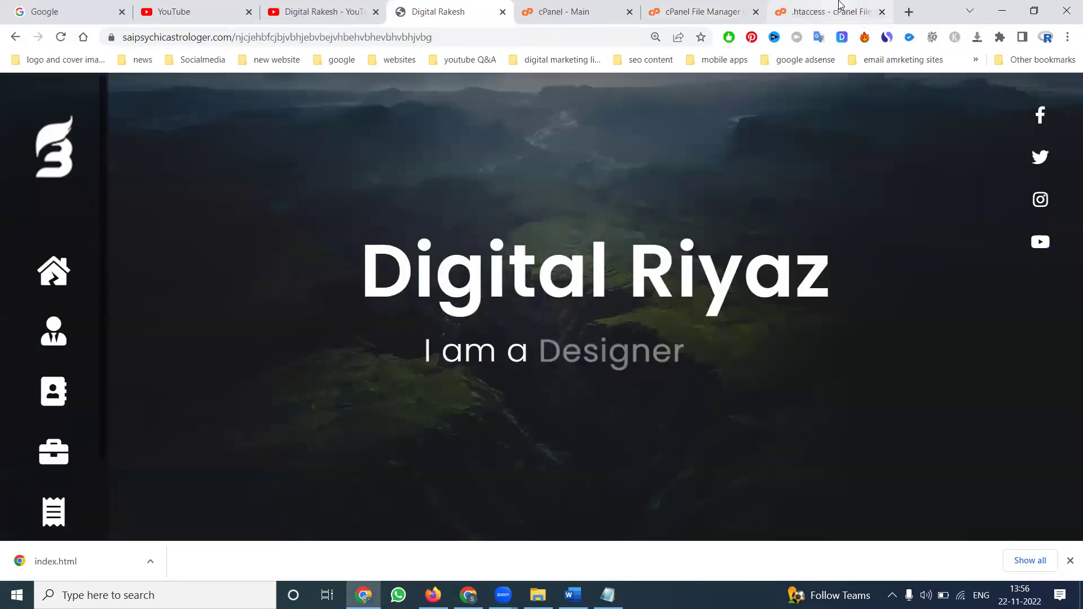
left_click(825, 11)
left_click(140, 168)
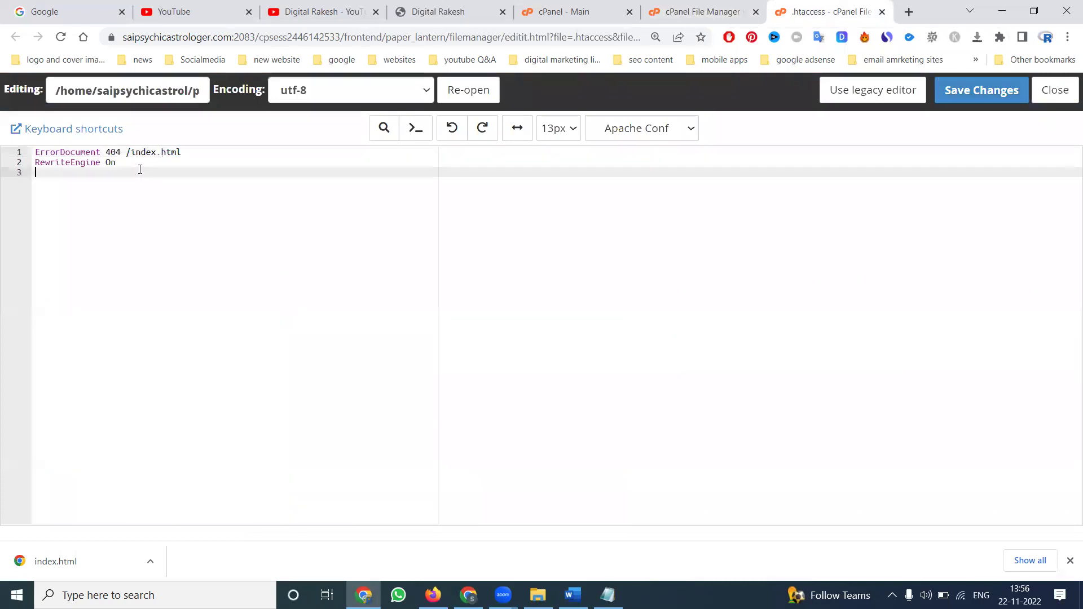
key("Return")
key("Return")
key("Return")
type("RewriteEngine On RewriteCond %{HTTPS} off RewriteRule ^(.*)$ https://%{HTTP_HOST}%{REQUEST_URI} [L,R=301]")
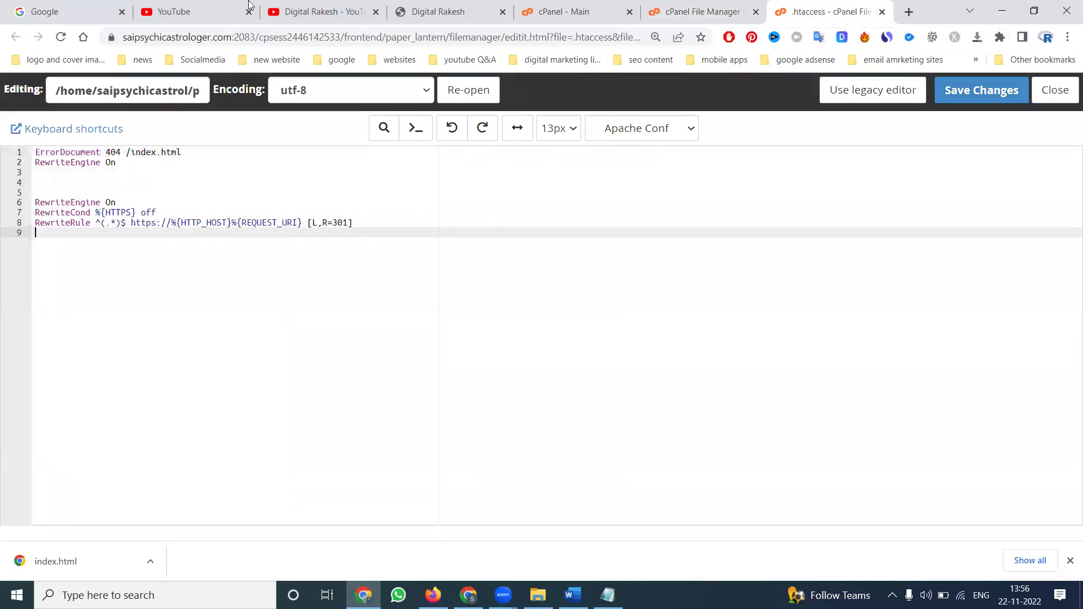
Reload the live site, then save .htaccess with the HTTPS rewrite rules
left_click(306, 8)
left_click(404, 9)
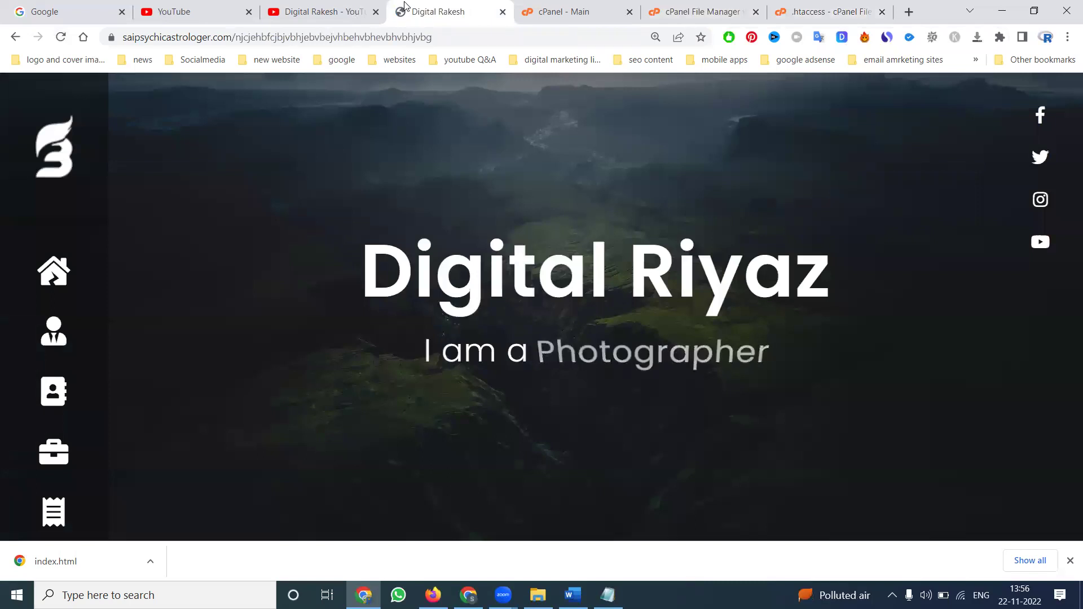
key("F5")
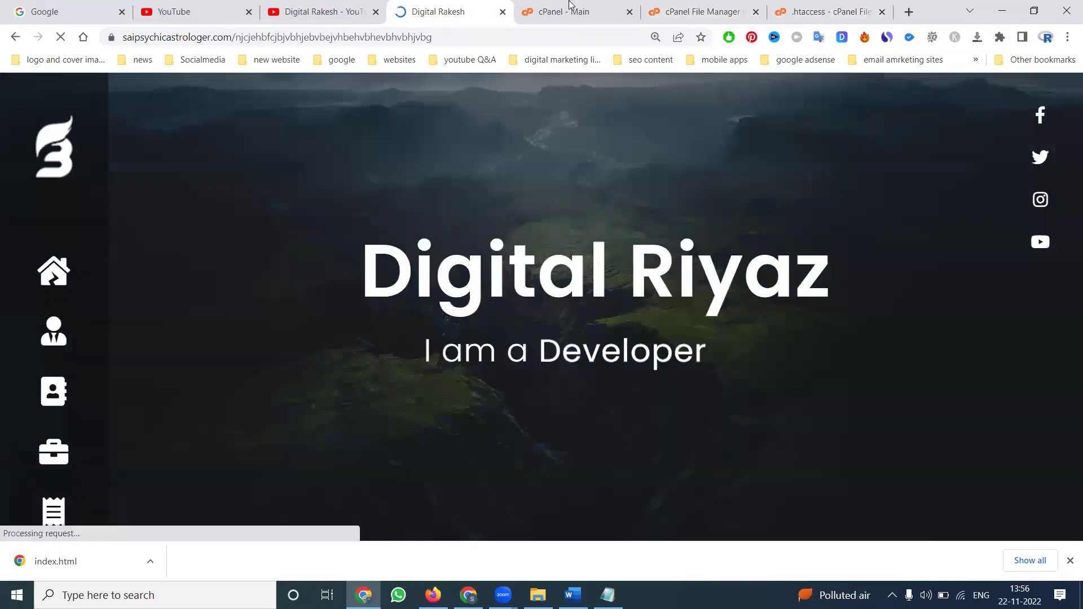
left_click(846, 11)
left_click(975, 88)
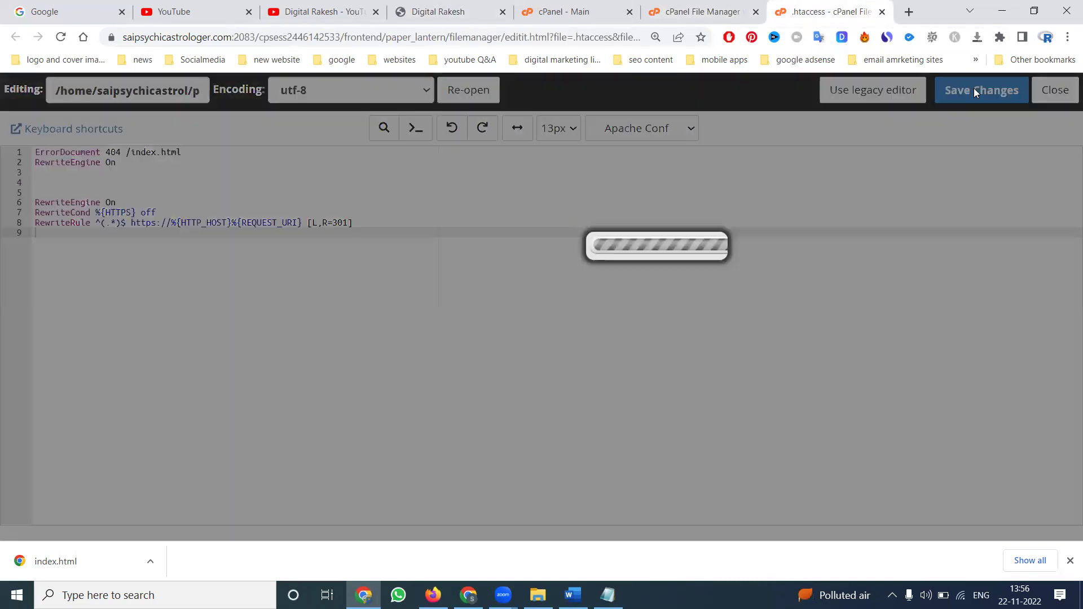
left_click(424, 11)
In a new incognito window, load saipsychicastrologer.com with a fake path and confirm Digital Riyaz appears
left_click(60, 37)
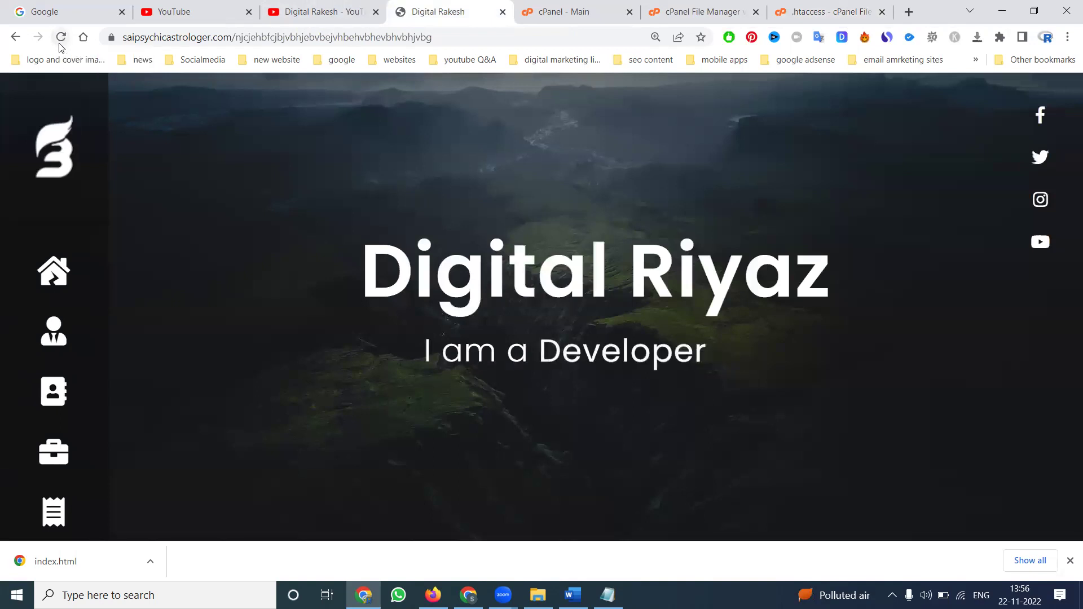
left_click(1066, 37)
left_click(972, 97)
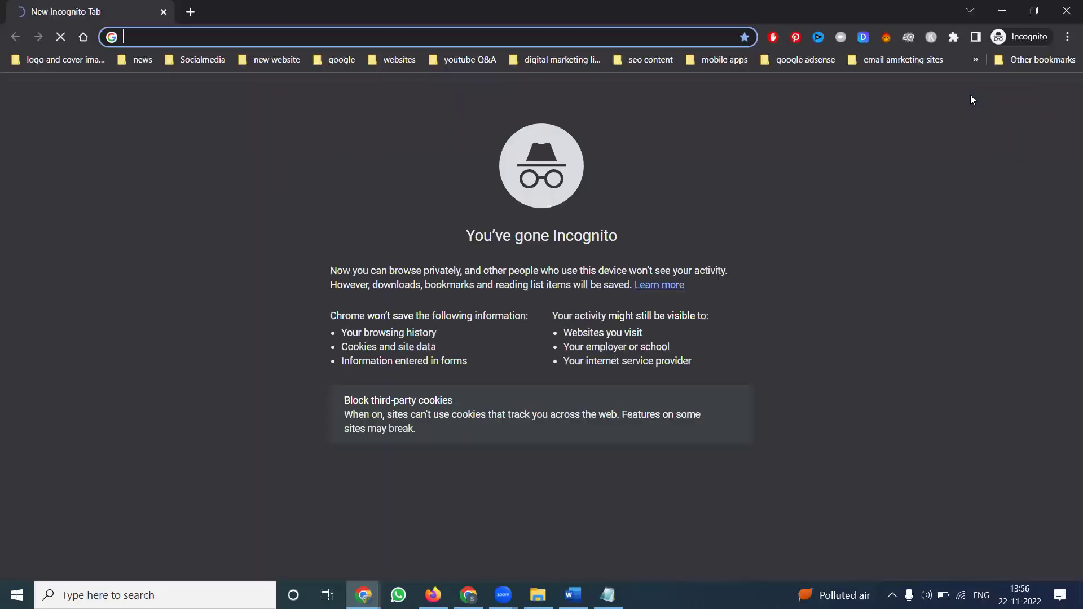
type("sas")
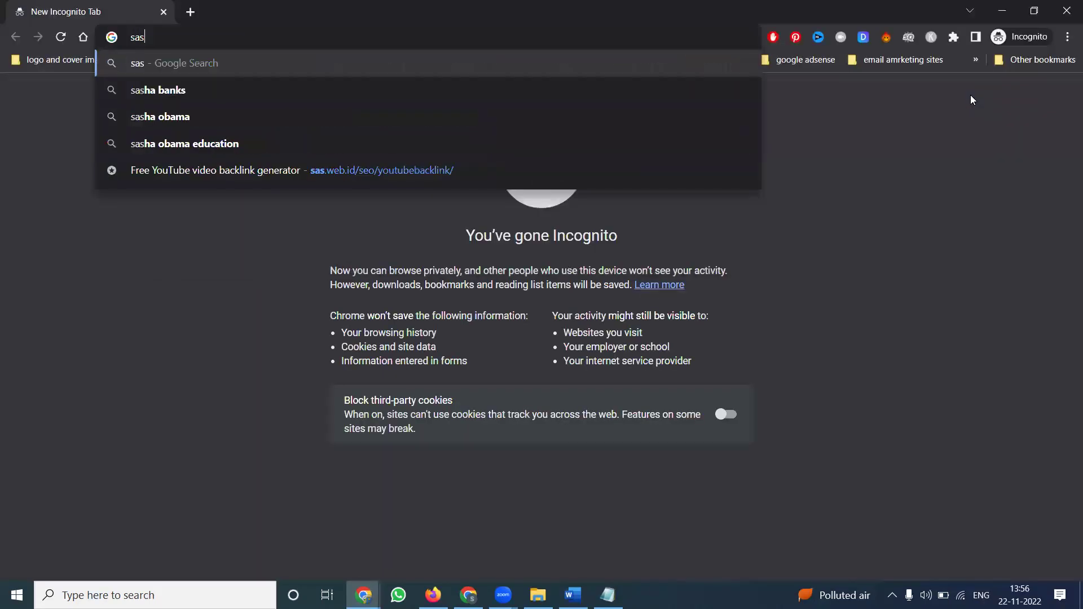
key("BackSpace")
type("ipsychicastrologer.com")
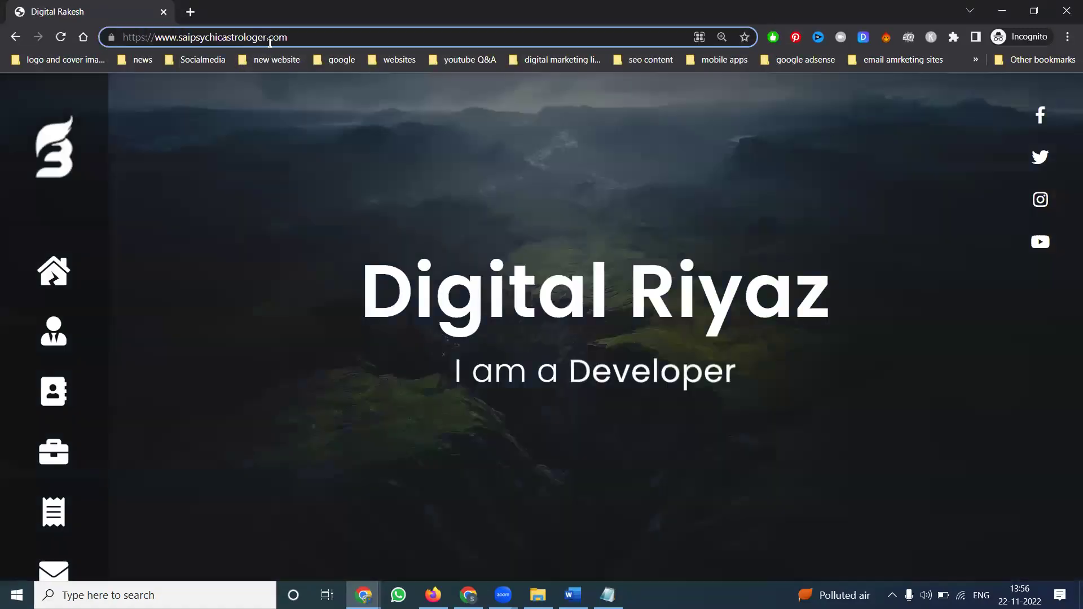
left_click(269, 41)
type("bjbshjbcjbjbcvbjbvbvmbnvjvb")
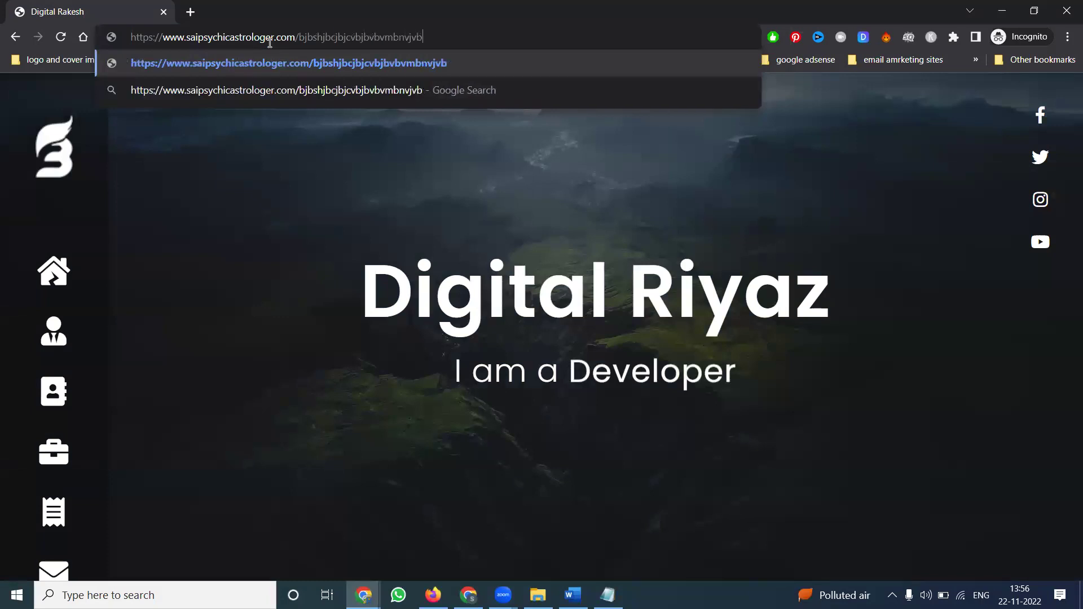
key("Return")
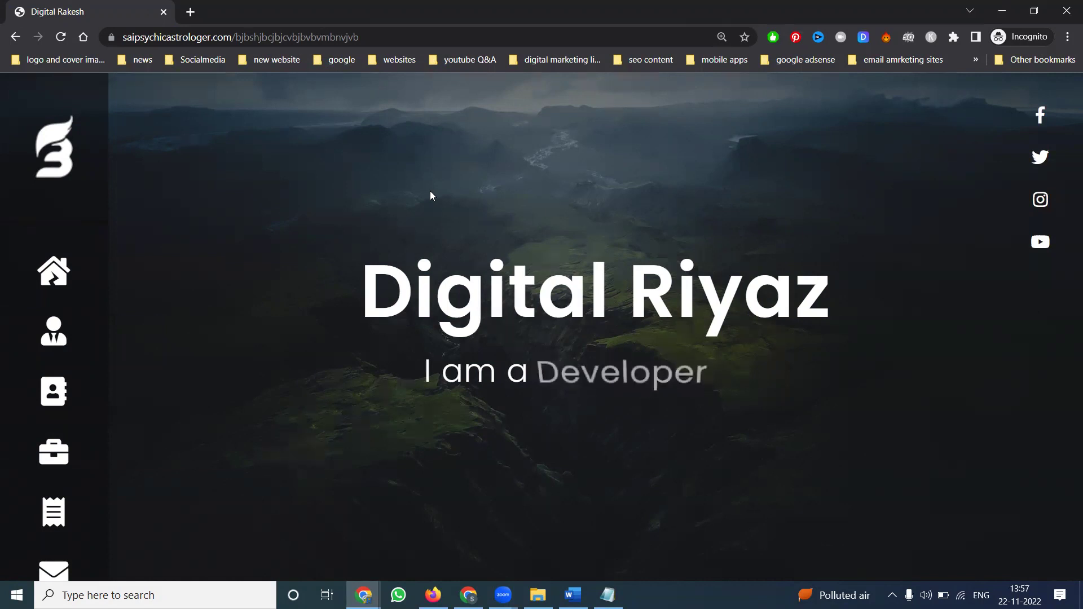
Search 'painters in bangalore' in a new private tab and open the HomeTriangle result
left_click(185, 14)
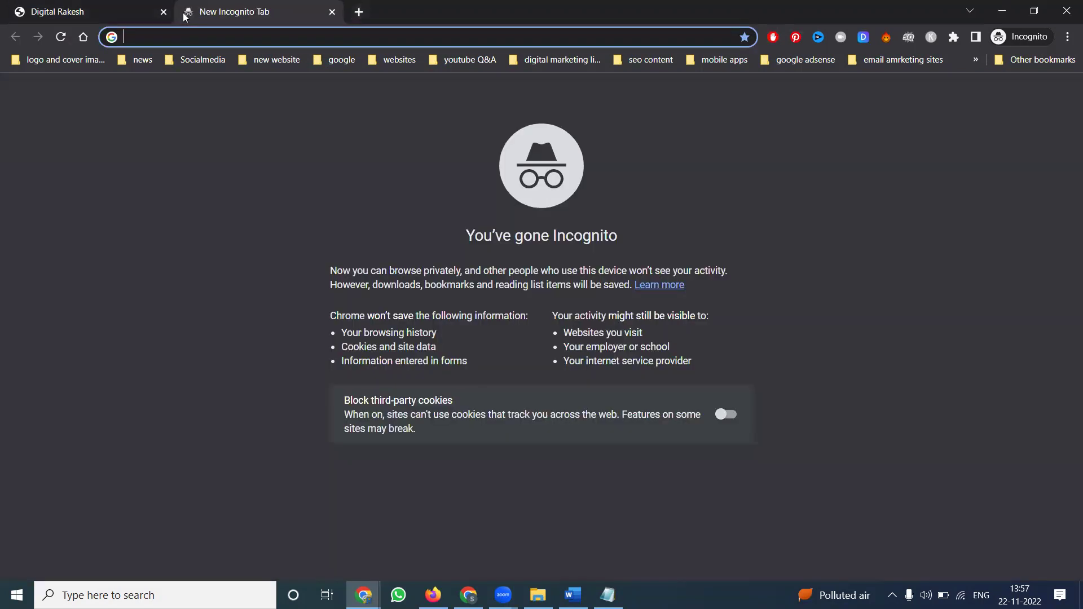
type("painte")
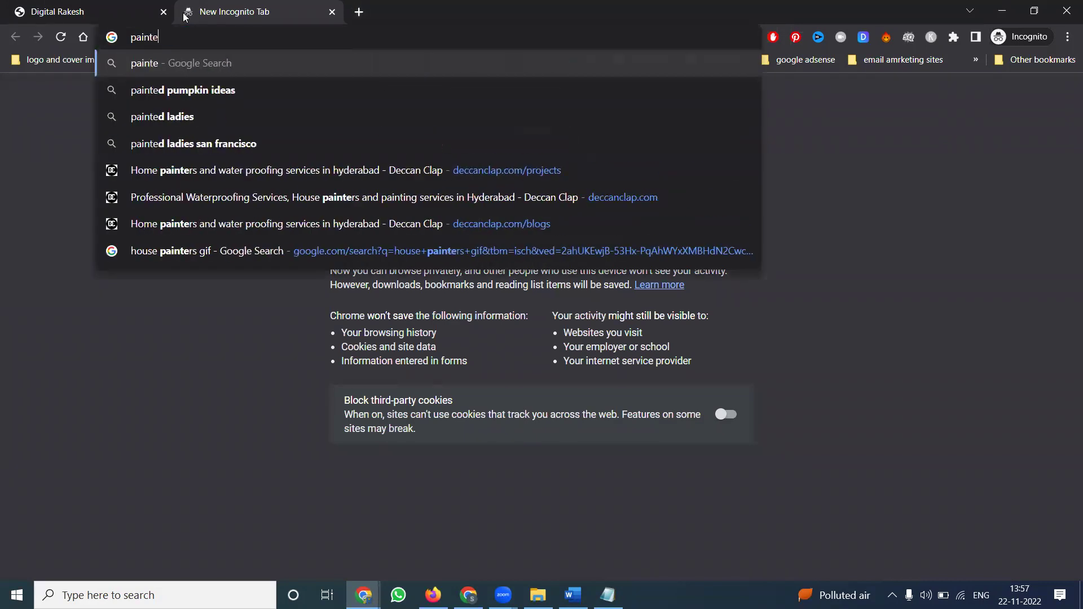
type("rs in b")
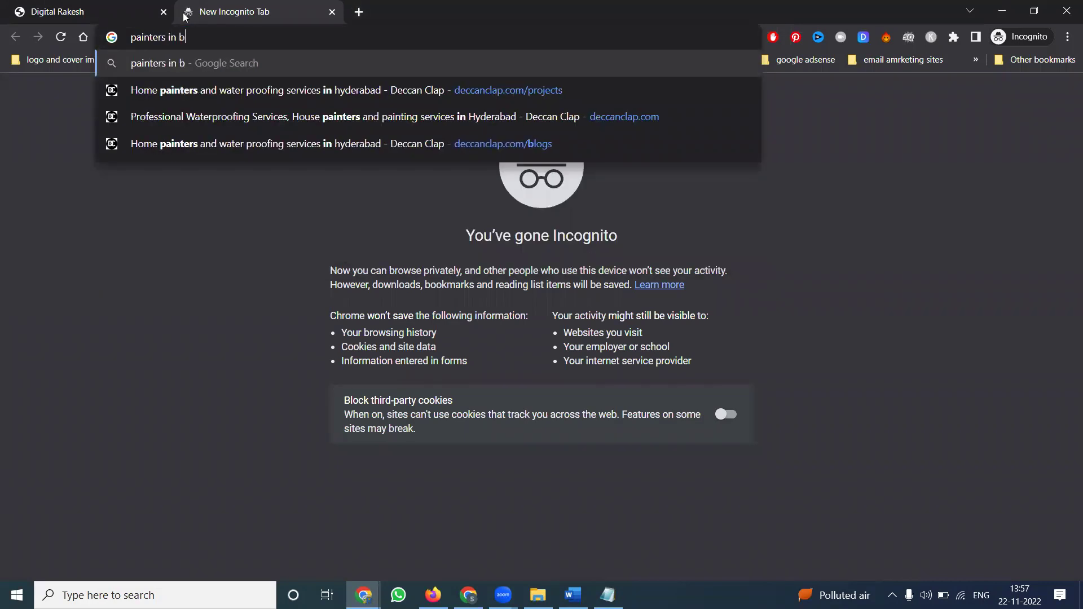
type("angalore")
key("Return")
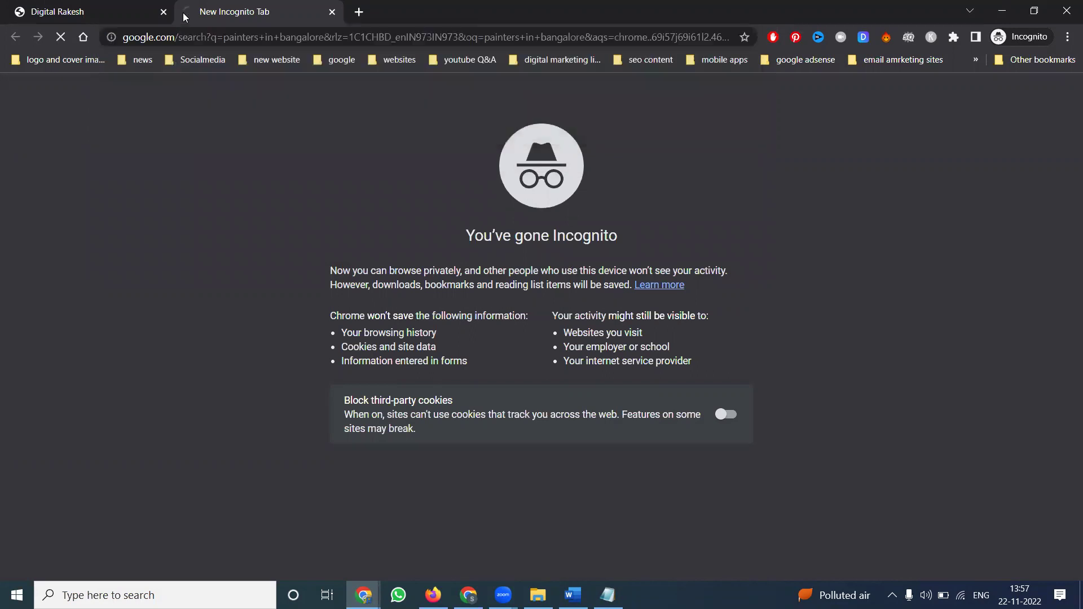
scroll(136, 203, "down", 3)
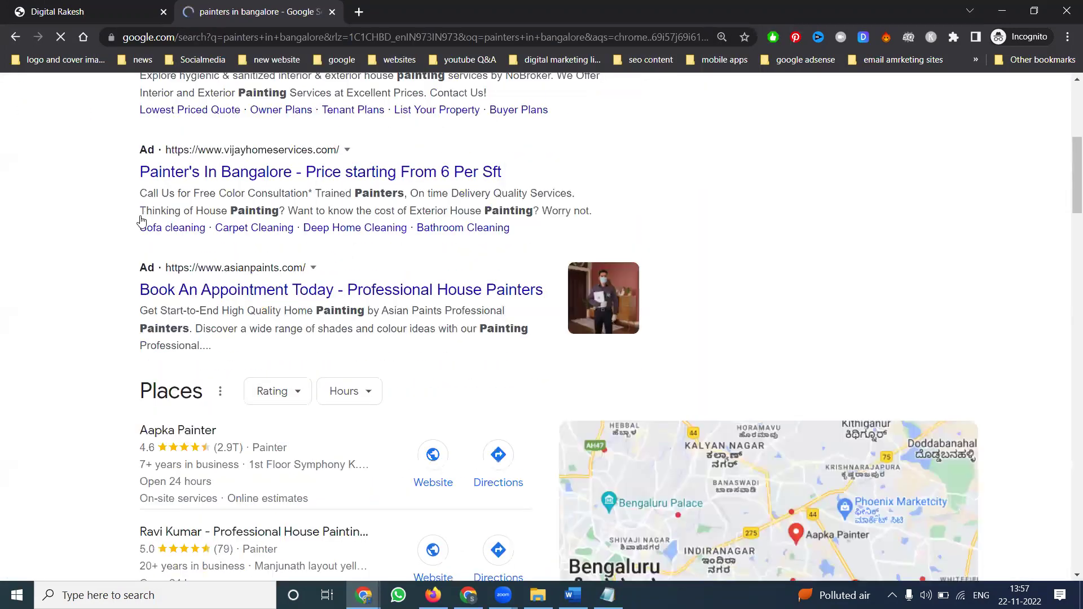
scroll(141, 219, "down", 6)
scroll(189, 318, "down", 4)
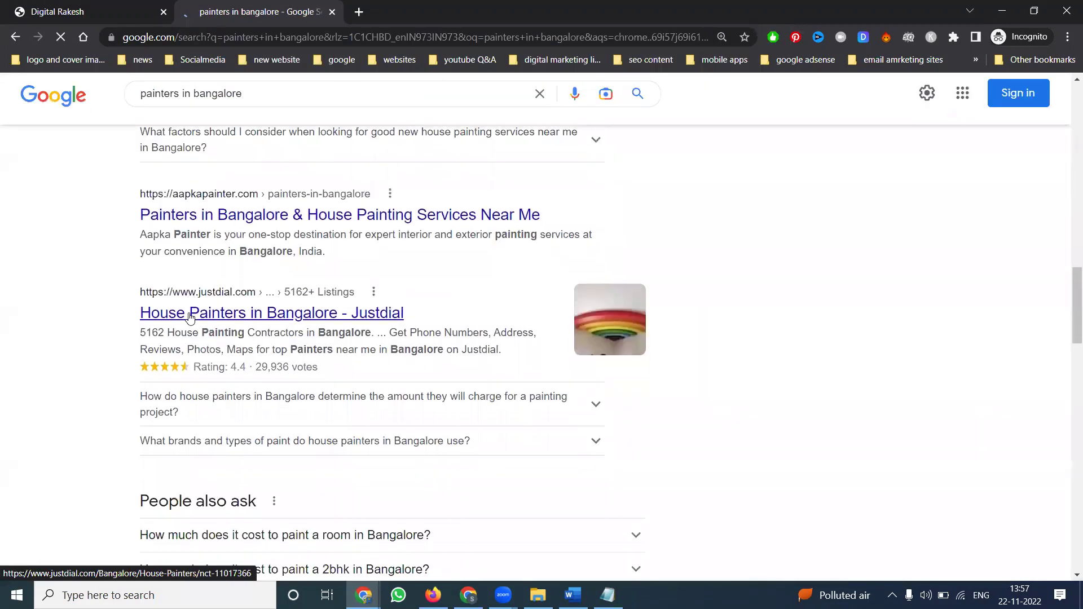
scroll(190, 318, "down", 3)
scroll(190, 317, "down", 4)
scroll(189, 317, "down", 3)
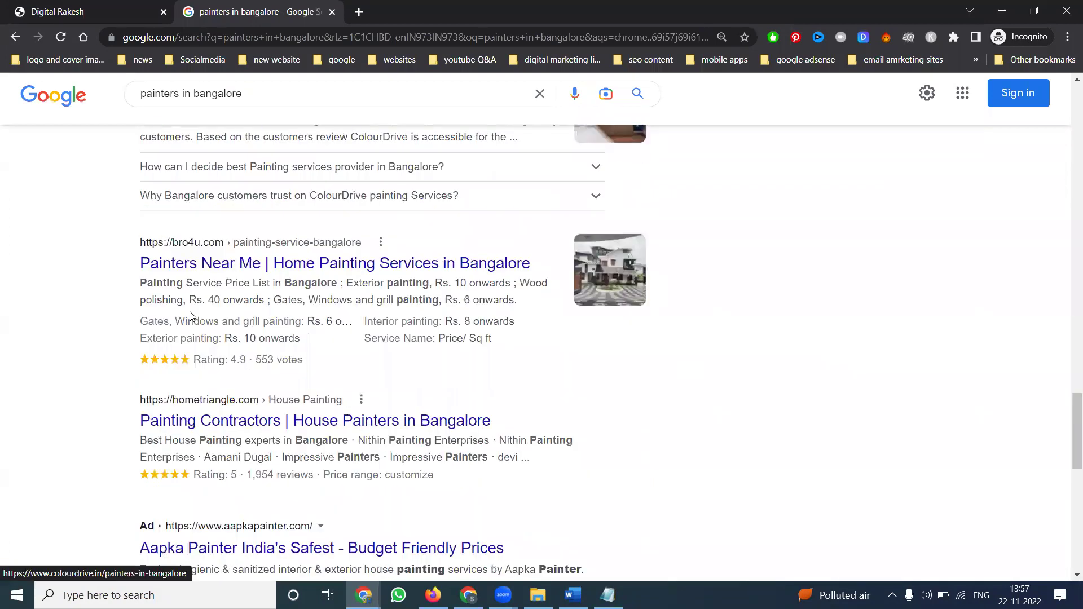
scroll(193, 313, "down", 1)
middle_click(200, 375)
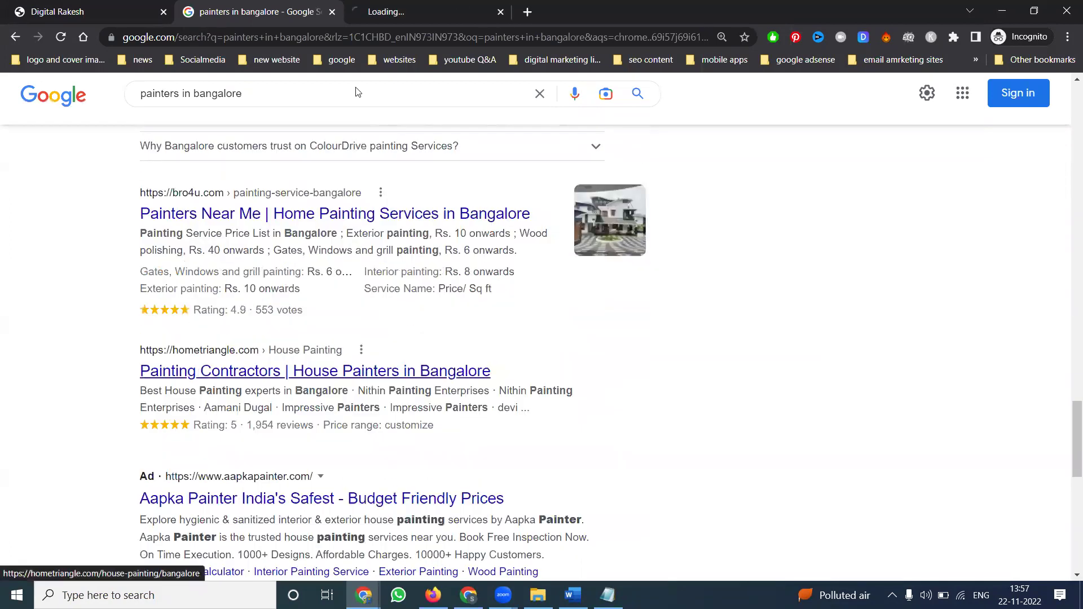
key("ctrl+Tab")
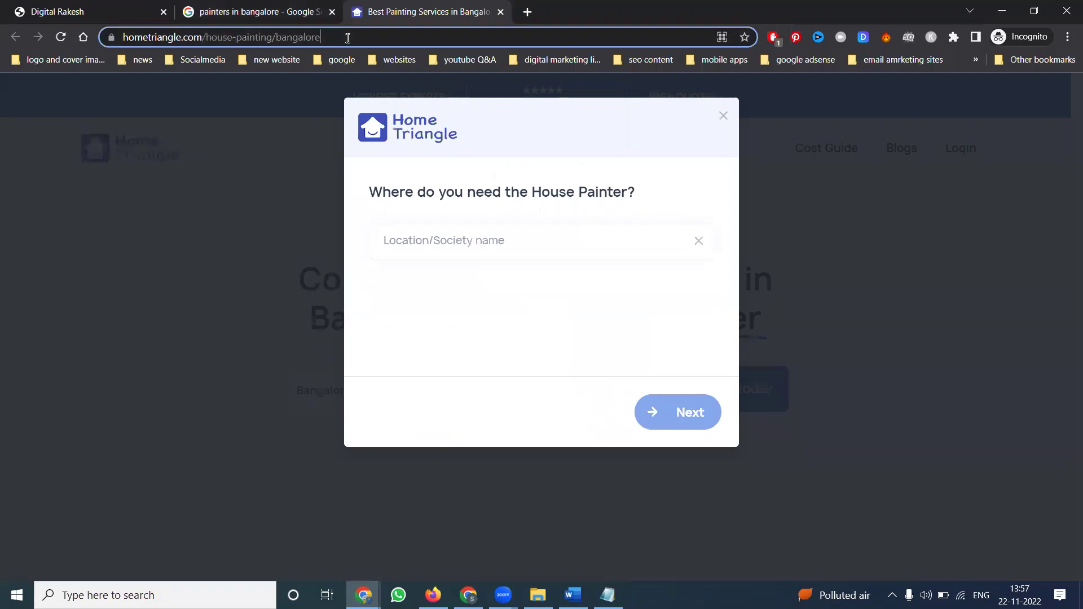
Load made-up HomeTriangle addresses to reach its 404 page, then go back home
left_click(347, 37)
type("/dsbn")
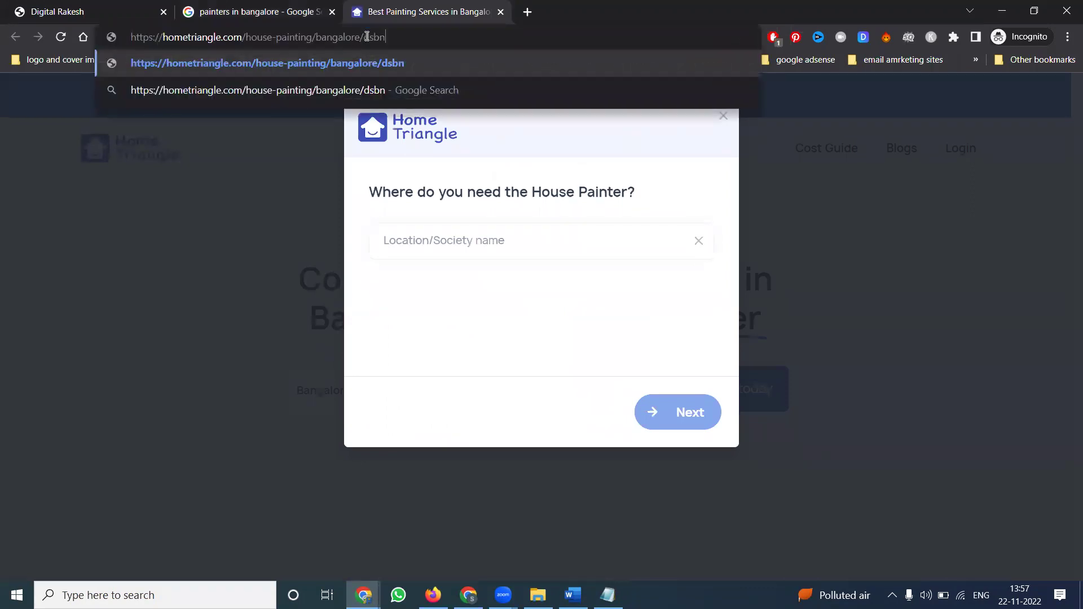
type("jcbjsbcb")
key("Return")
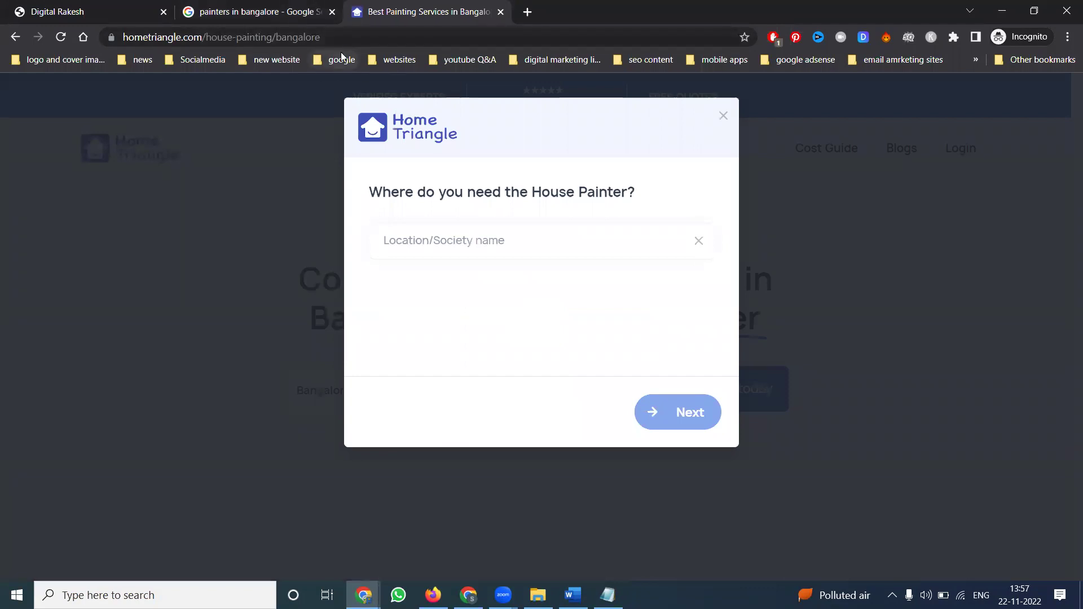
left_click(351, 37)
type("//")
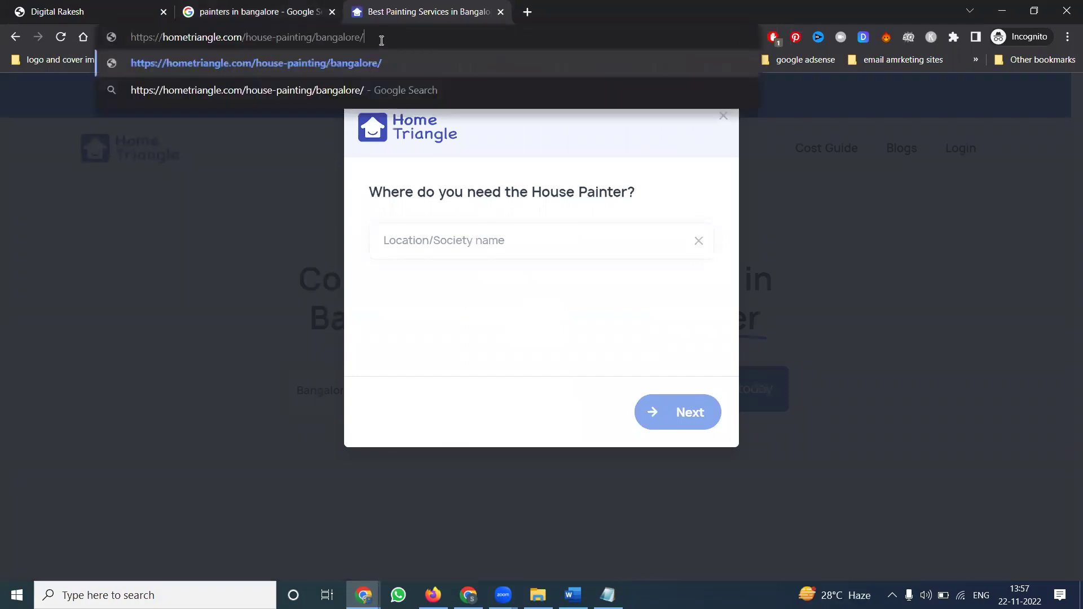
type("jbcshvbcbshbcjsbcjbsjcb")
type("jbsjcbjsbcjsbcjsbcjd")
key("Return")
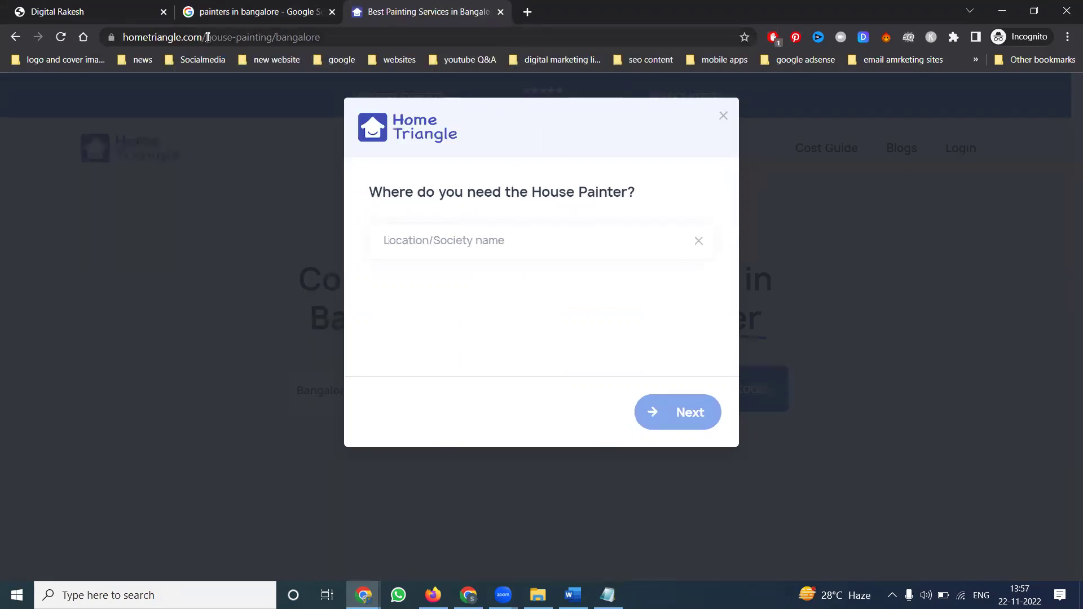
left_click_drag(207, 37, 511, 69)
type("sjkbcshbjhcvshjvgchjgsvhuvchusg")
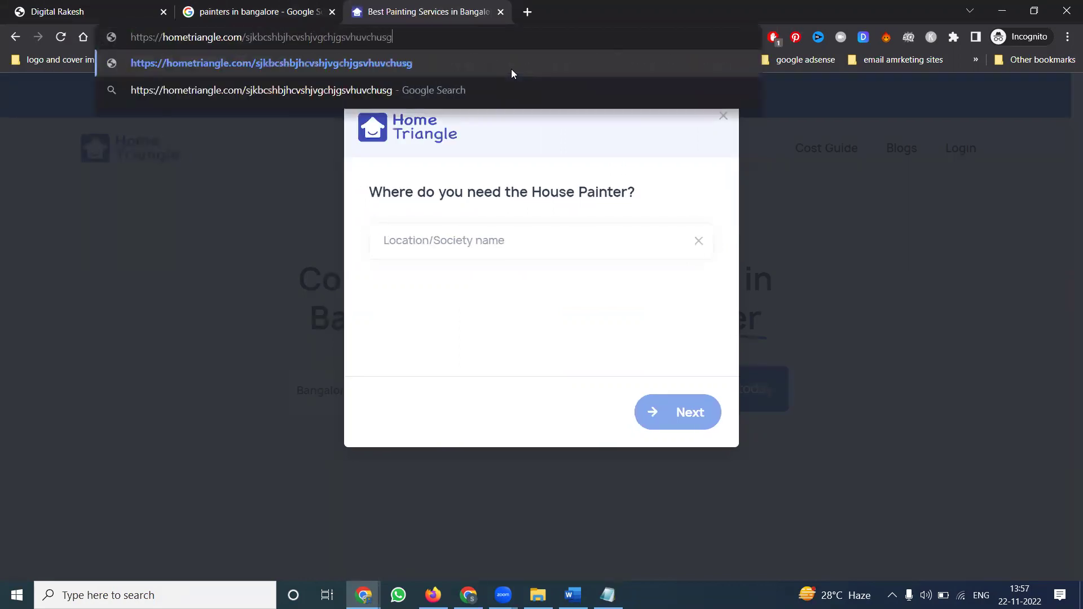
type("hcvshjvgciwh")
key("Return")
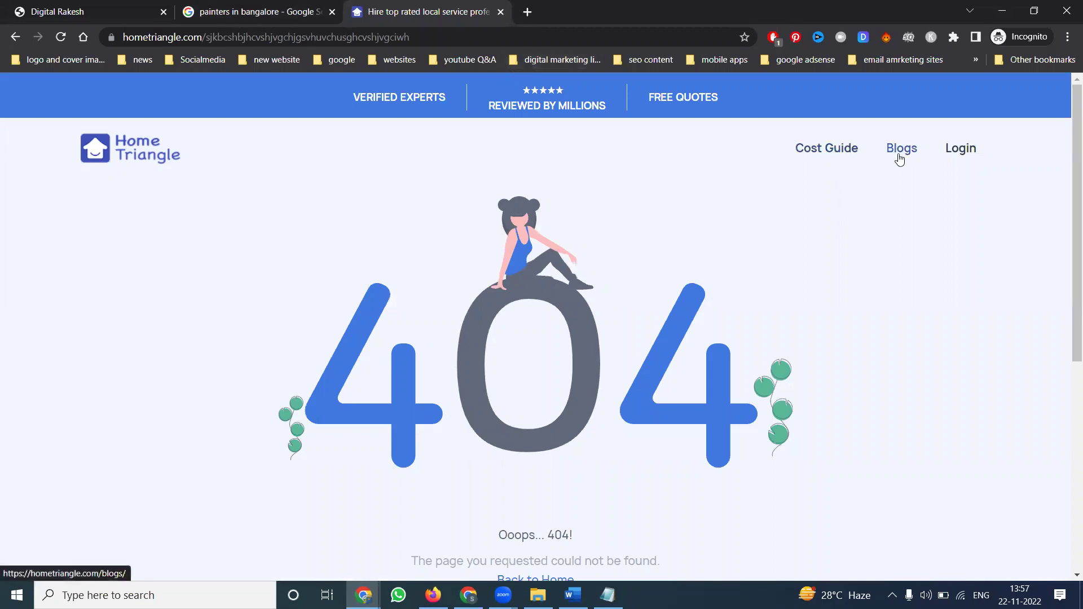
scroll(366, 213, "down", 3)
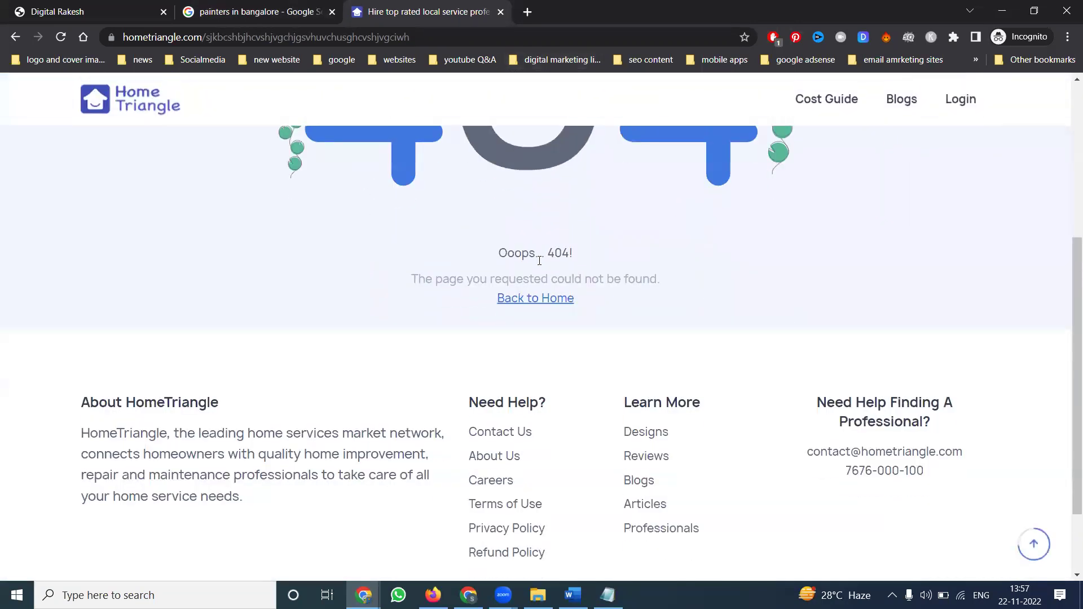
left_click(538, 301)
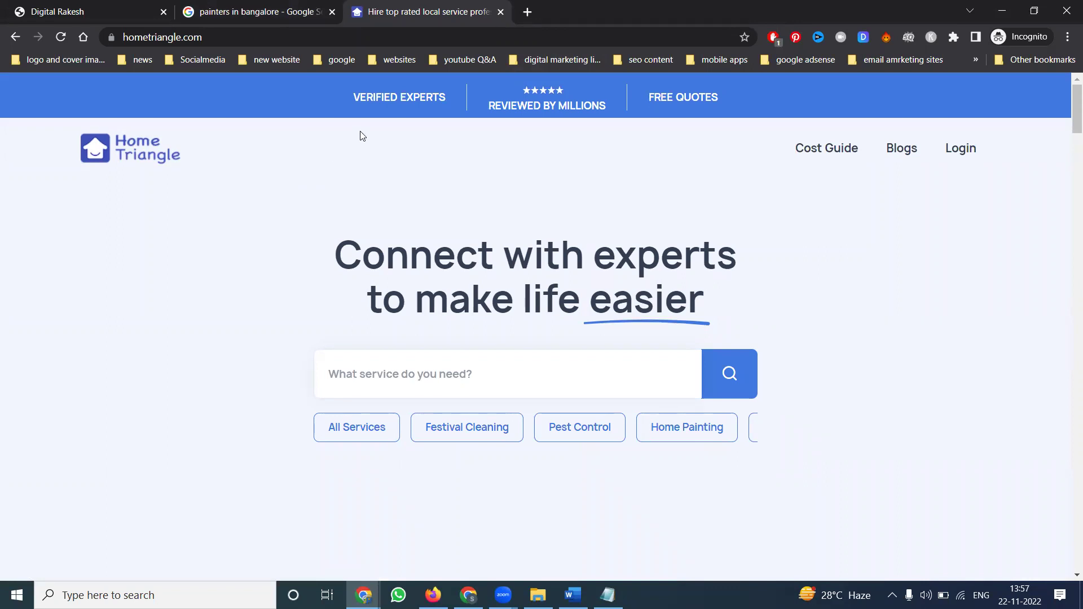
Open amazon.in in a new tab and load a nonexistent address
left_click(525, 11)
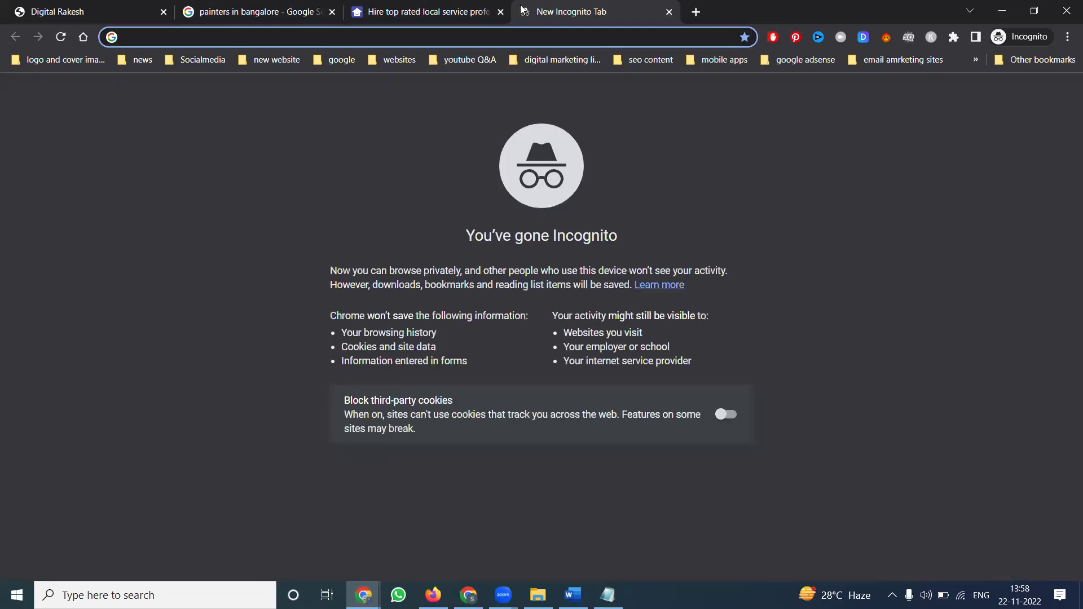
type("amazon.in")
key("Return")
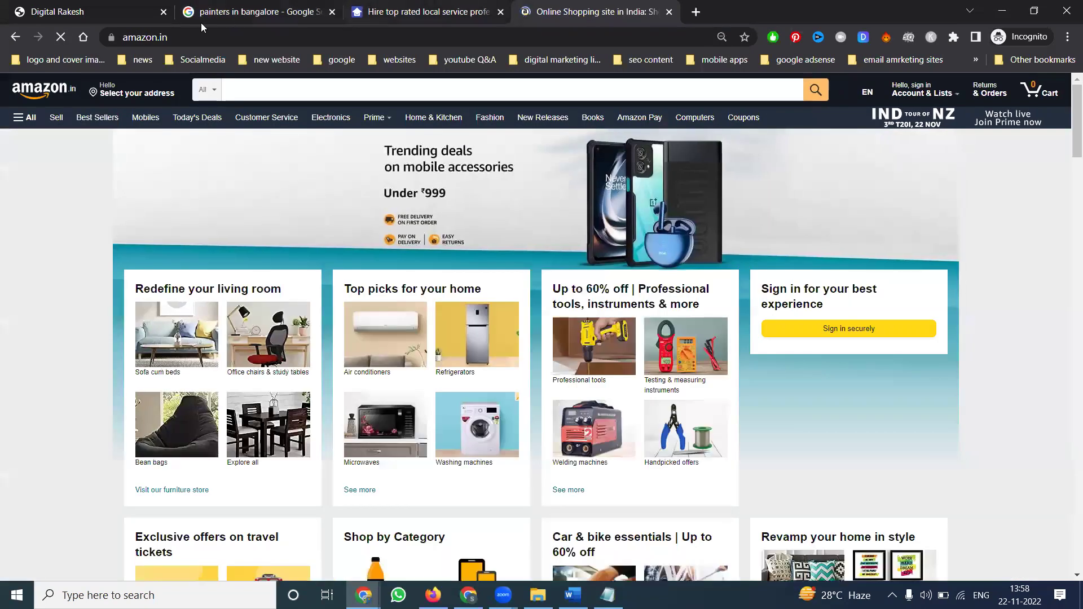
left_click(271, 36)
type("jbnbjbjb")
key("Return")
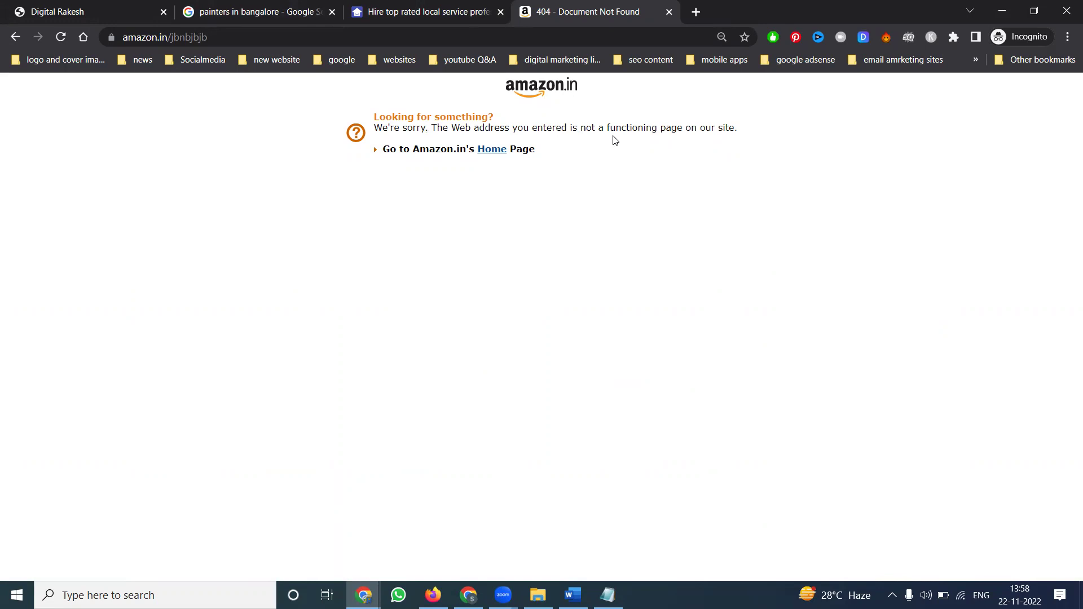
Return to the Amazon.in homepage and load another made-up address
left_click(501, 156)
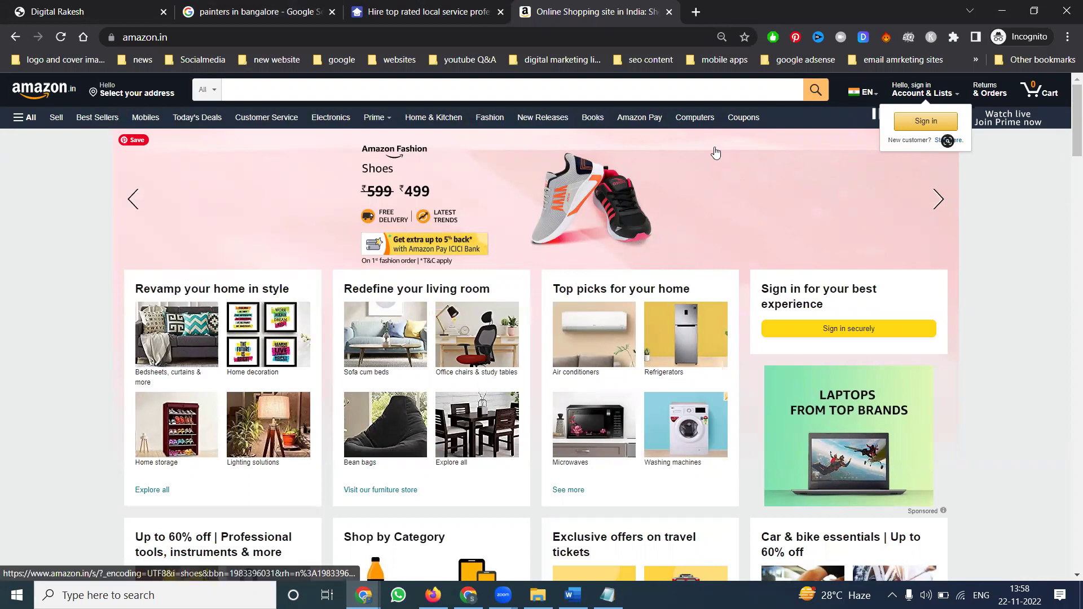
left_click(315, 37)
left_click(315, 38)
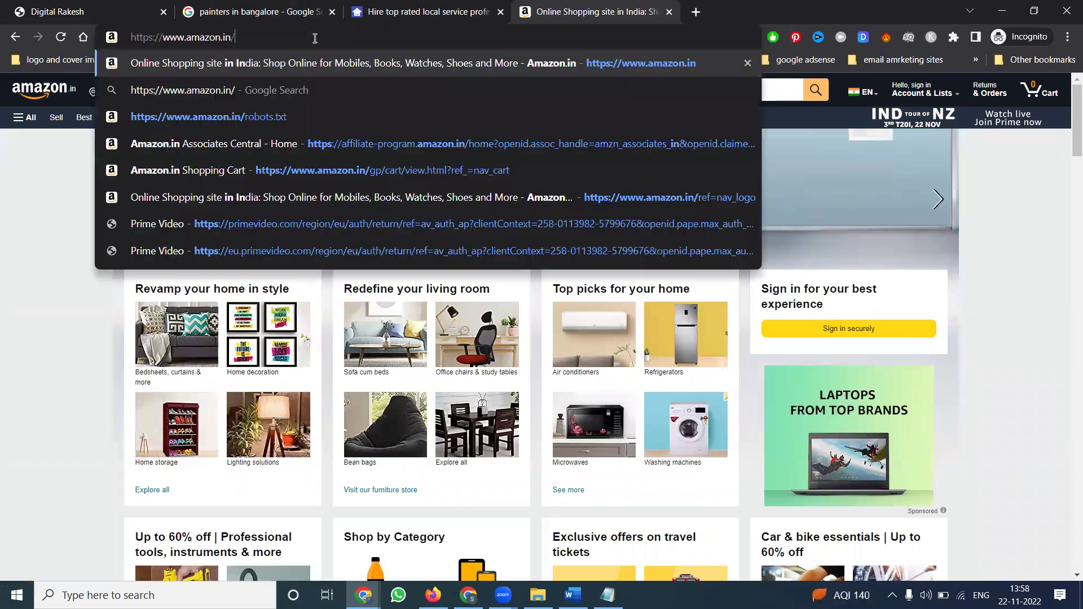
type("hvhvhvhvhv")
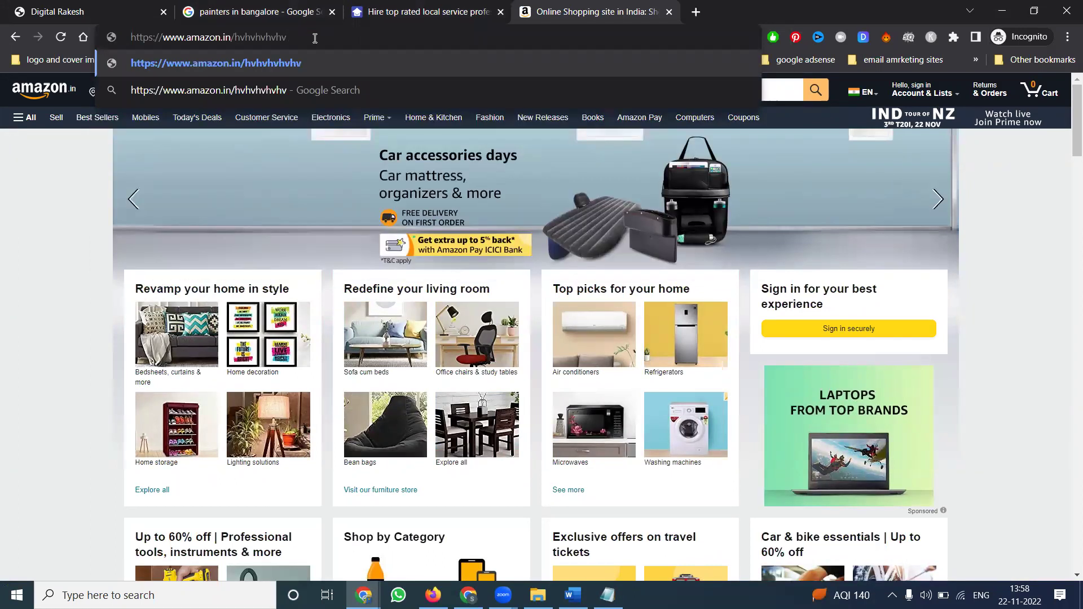
key("Return")
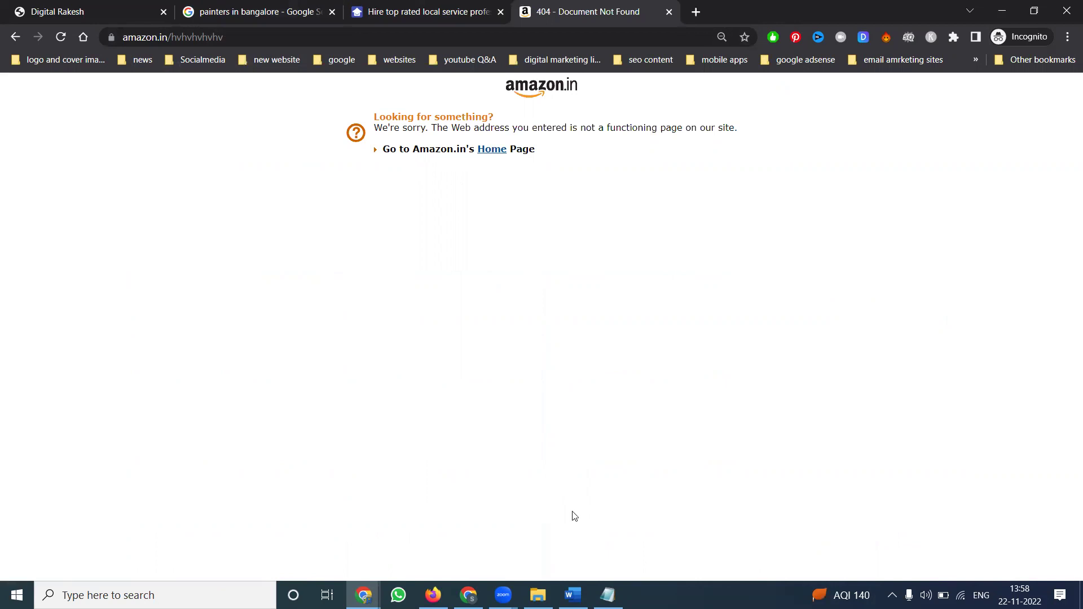
Compare the Notepad ErrorDocument 404 and HTTPS rules with the .htaccess editor contents
key("alt+Tab")
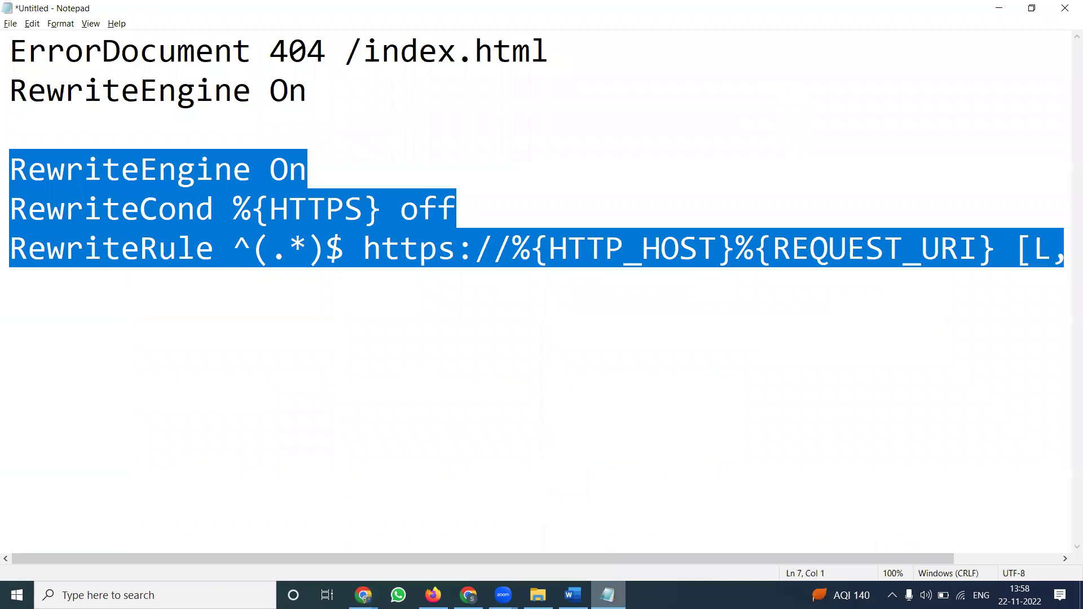
mouse_move(364, 595)
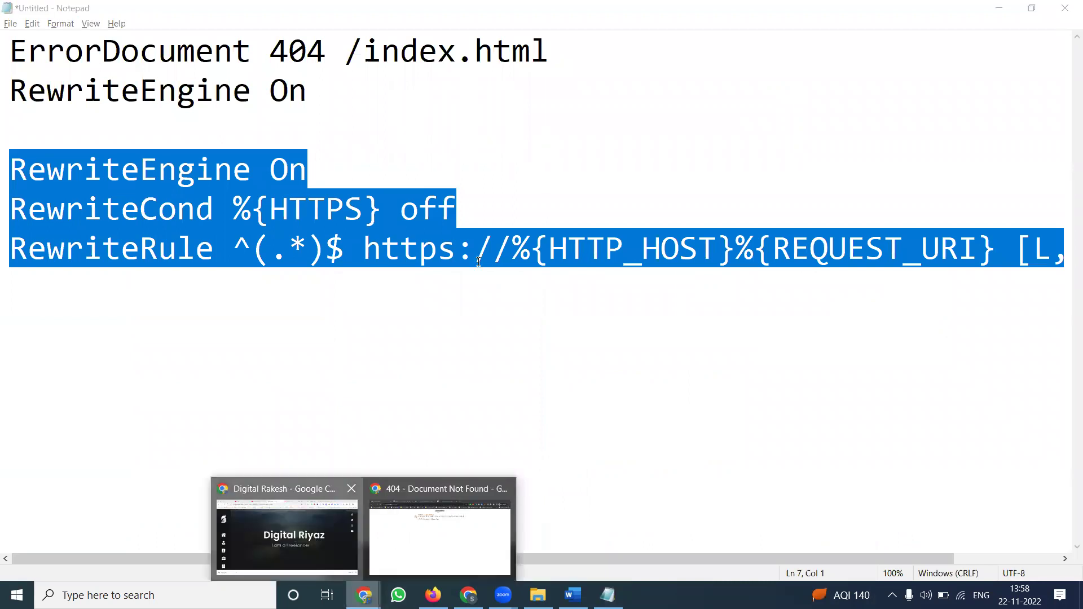
left_click(317, 540)
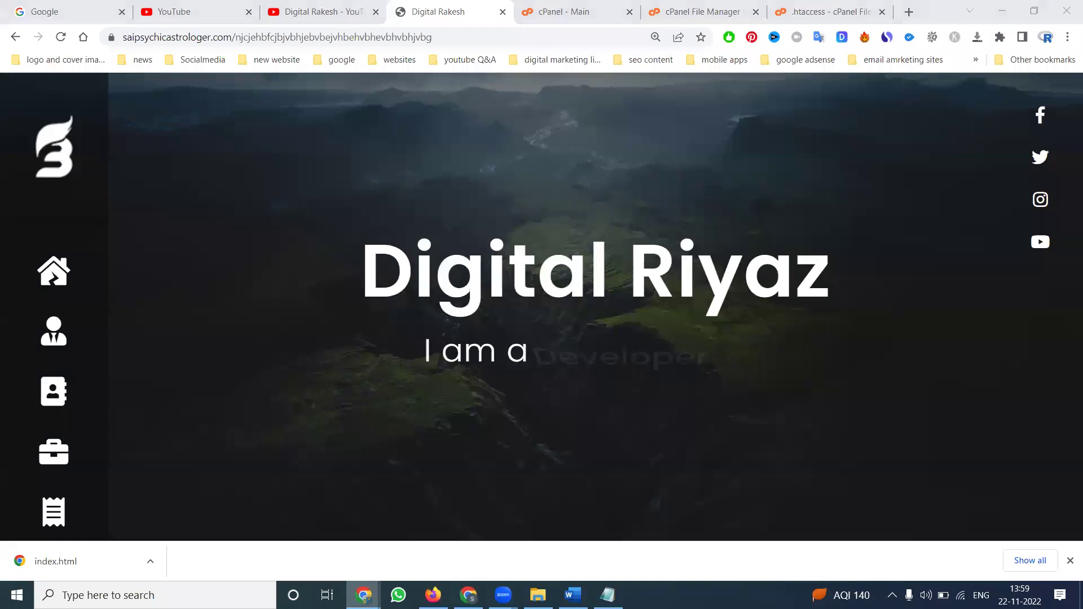
mouse_move(364, 596)
left_click(484, 534)
left_click(486, 150)
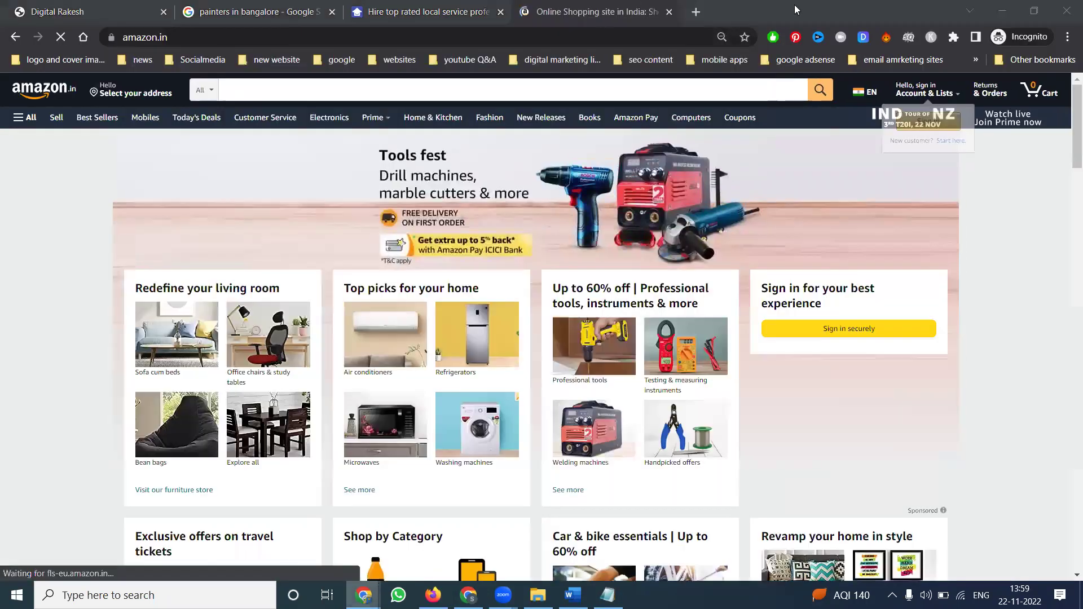
key("alt+Tab")
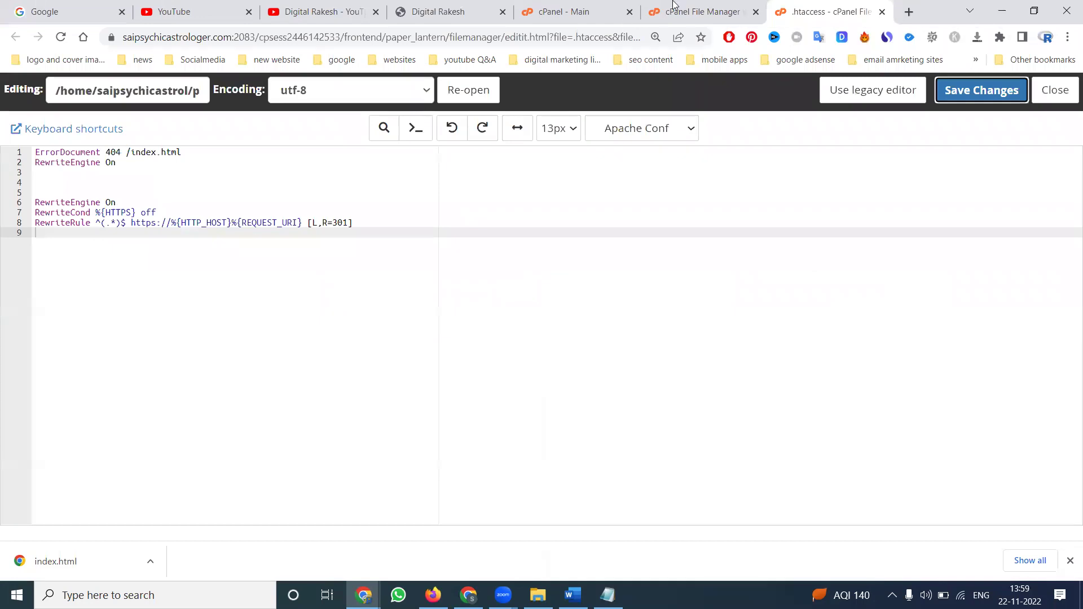
Download a backup copy of .htaccess from public_html
left_click(677, 11)
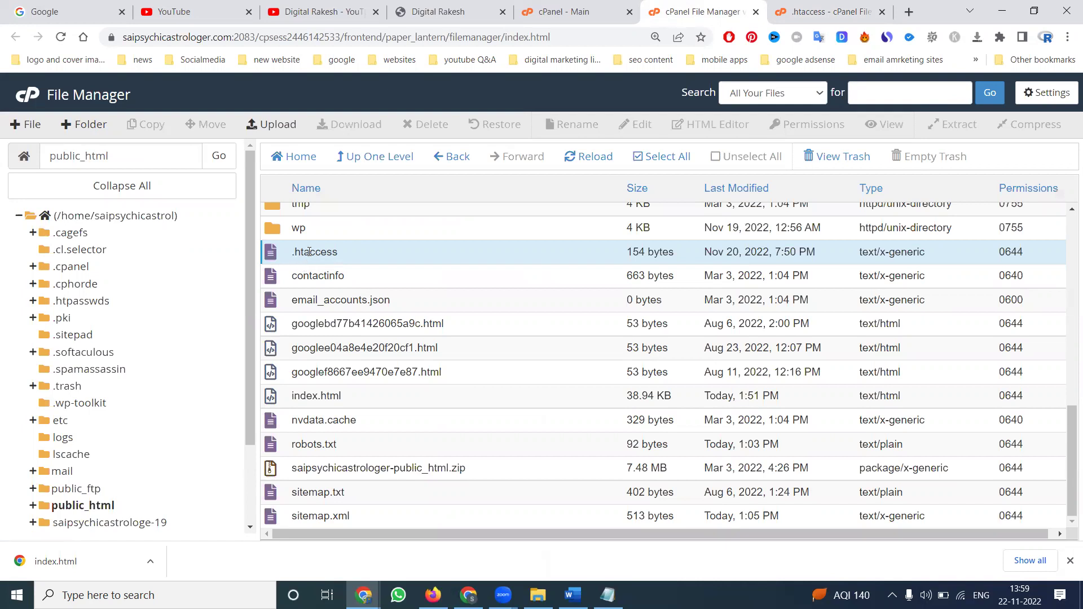
right_click(310, 255)
left_click(321, 265)
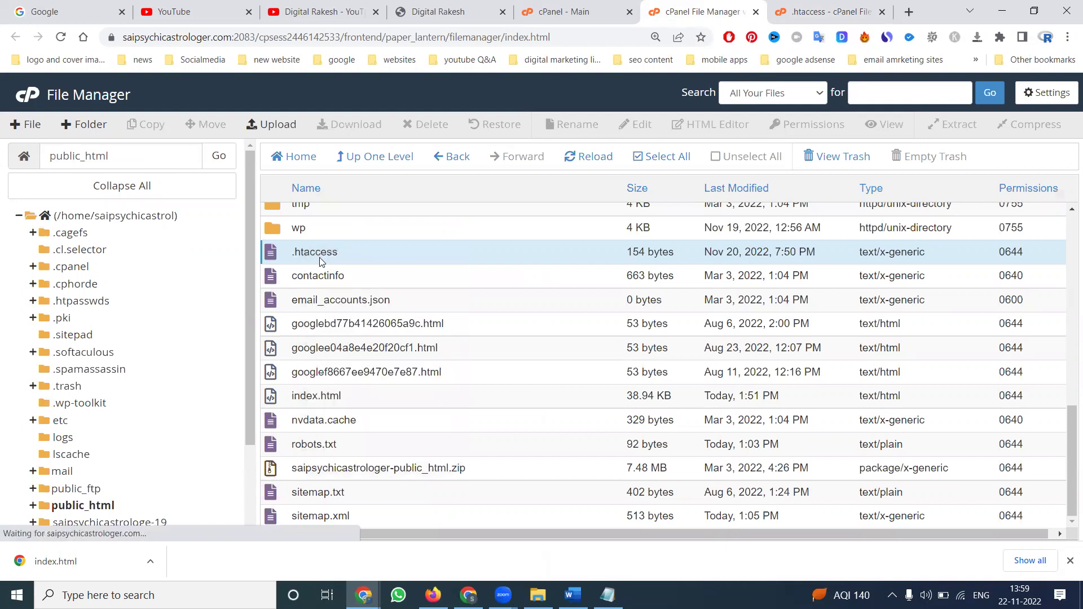
Permanently delete .htaccess from public_html, skipping the trash
right_click(313, 257)
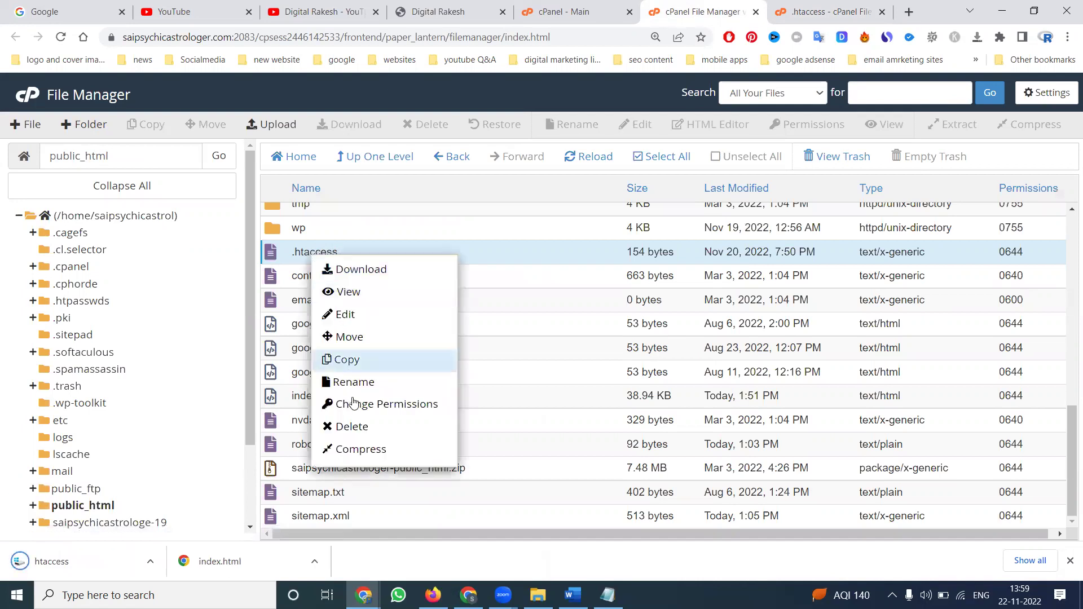
left_click(349, 427)
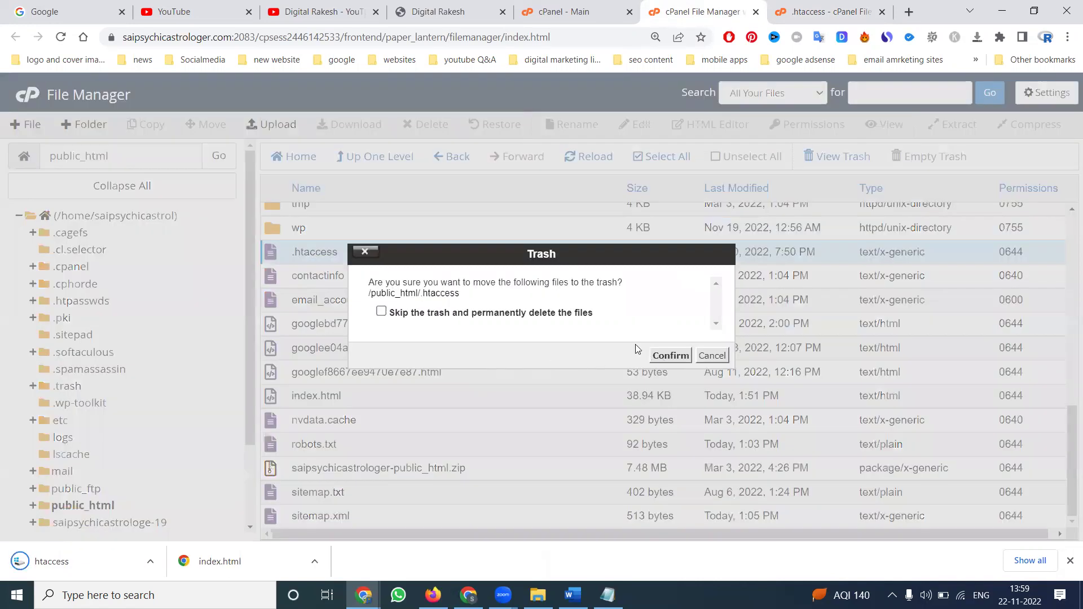
left_click(583, 315)
left_click(660, 356)
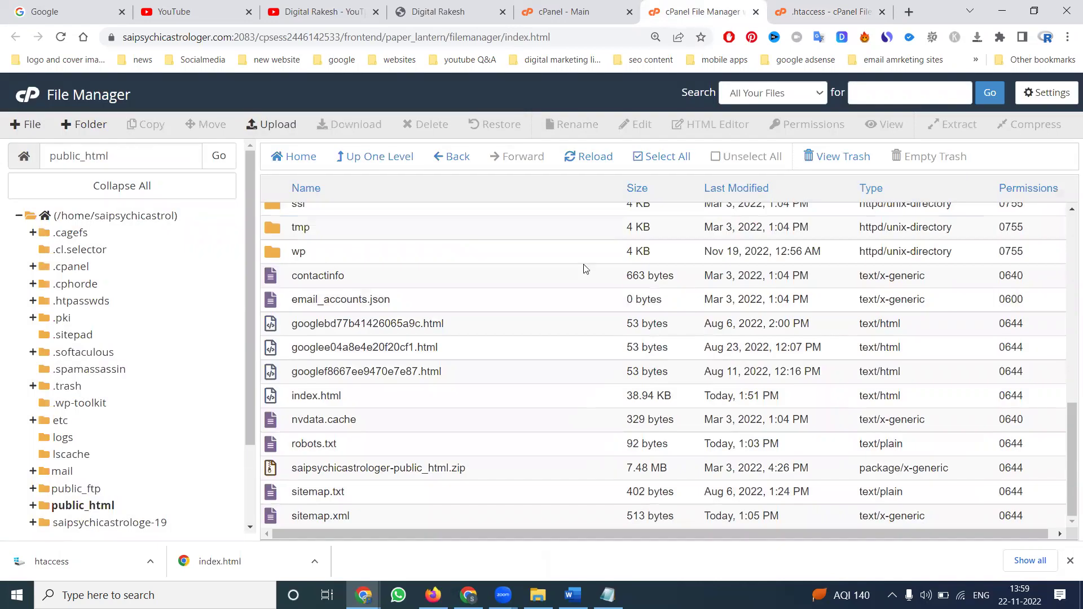
left_click(415, 13)
Reload the nonsense URL to confirm it now shows 404 Not Found
left_click(61, 37)
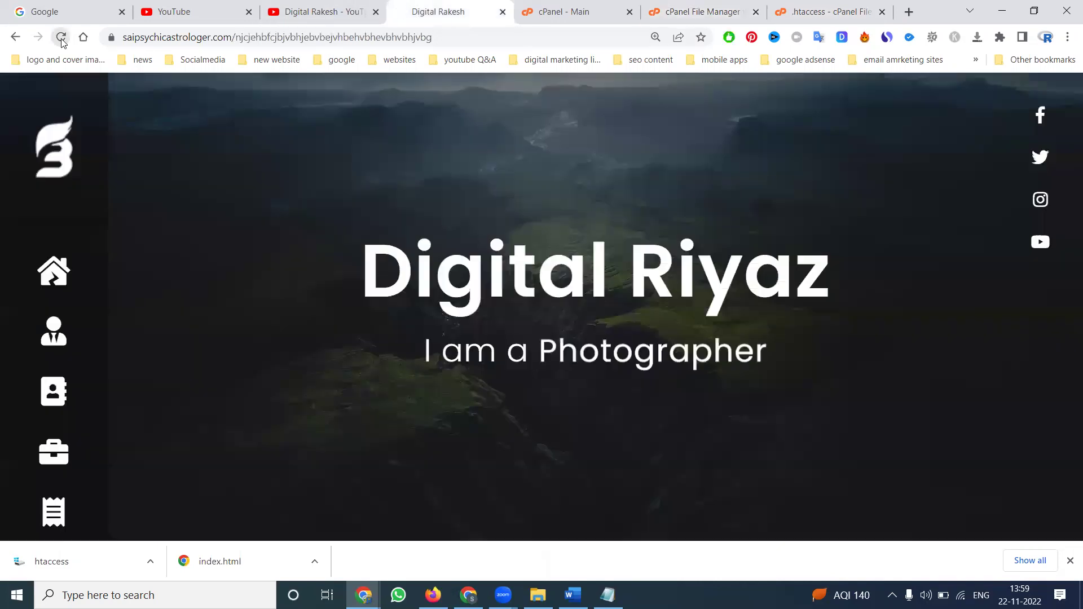
left_click(783, 10)
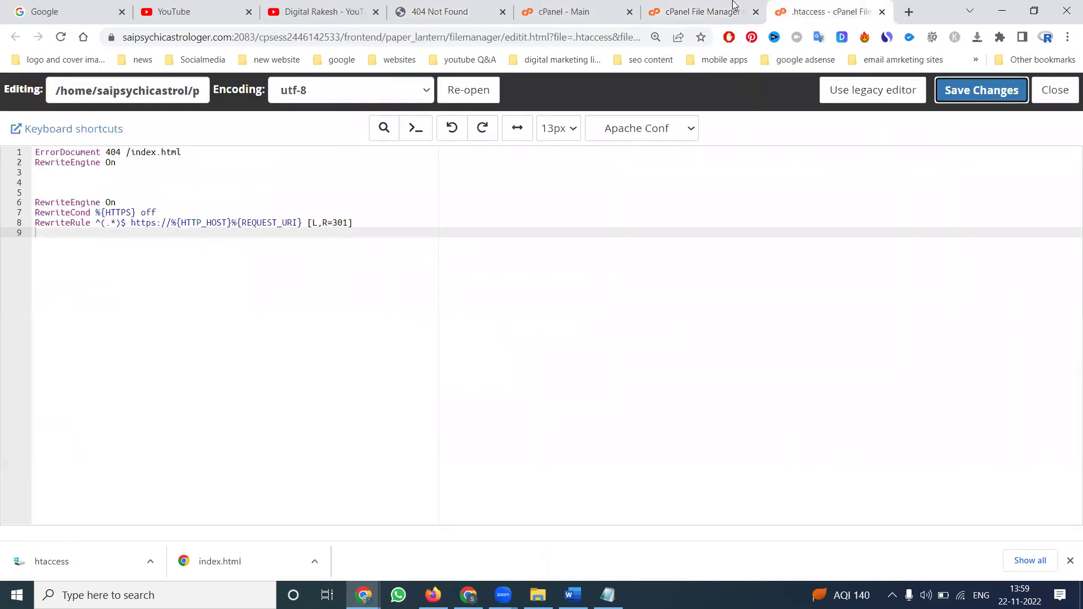
left_click(707, 12)
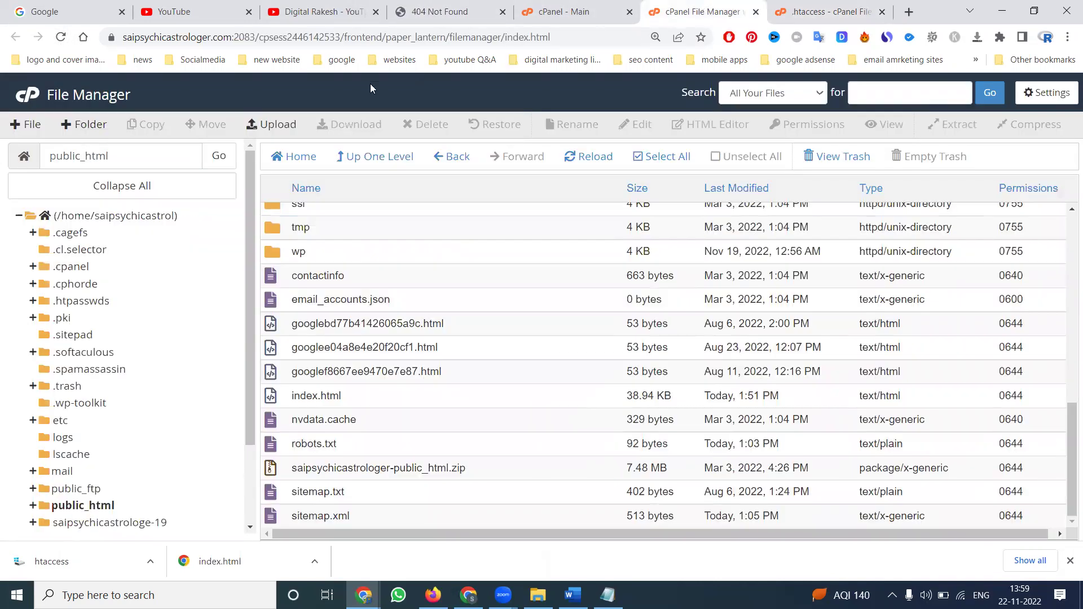
Upload the downloaded htaccess file from Downloads to public_html
left_click(282, 127)
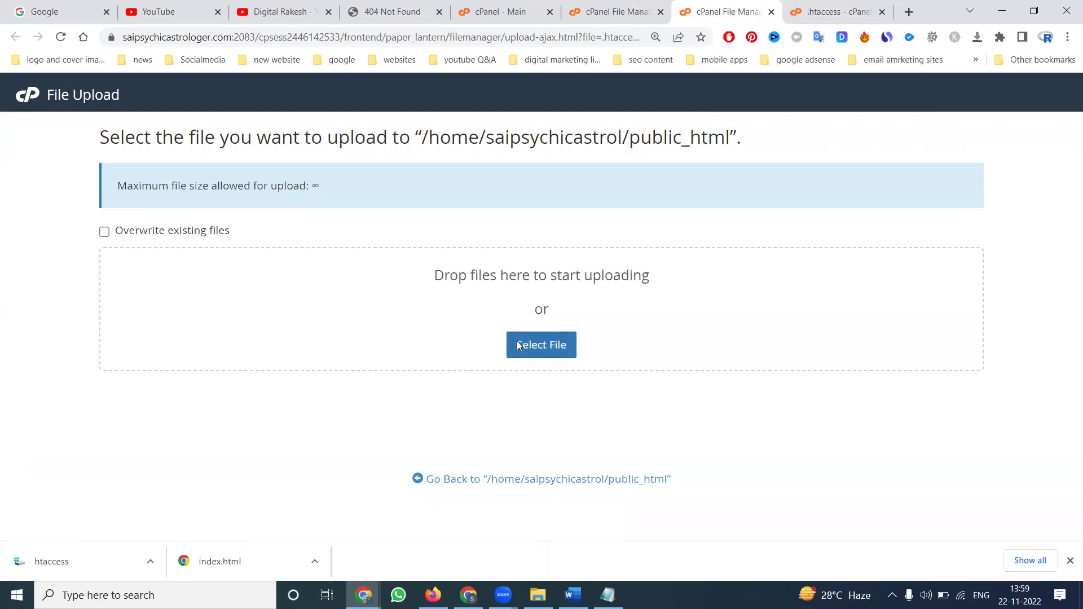
left_click(519, 346)
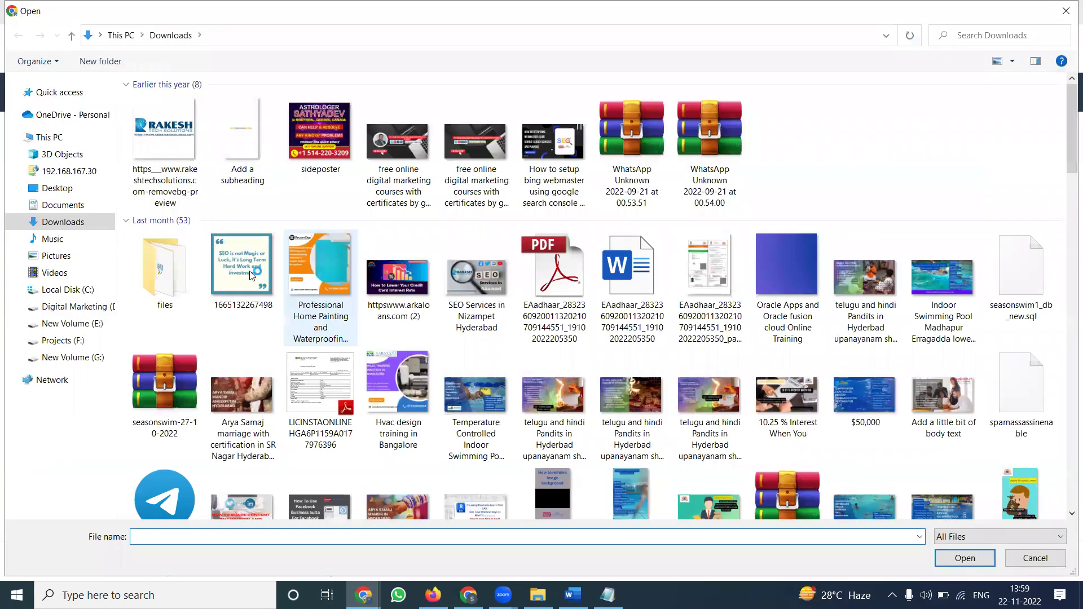
double_click(331, 501)
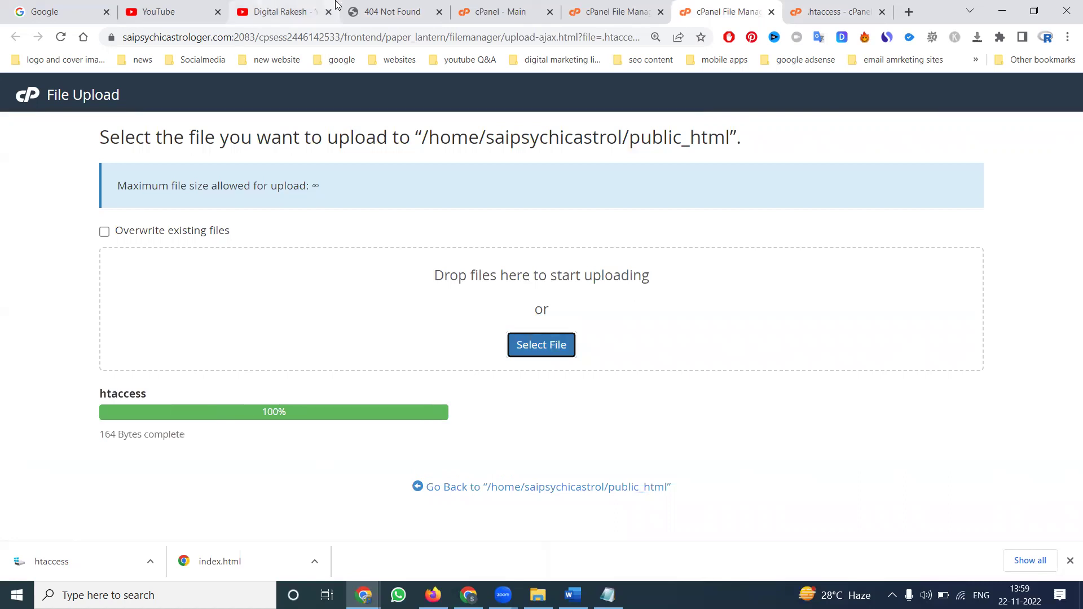
Recheck the nonsense URL still gives 404, then return to the public_html listing
left_click(378, 10)
left_click(61, 38)
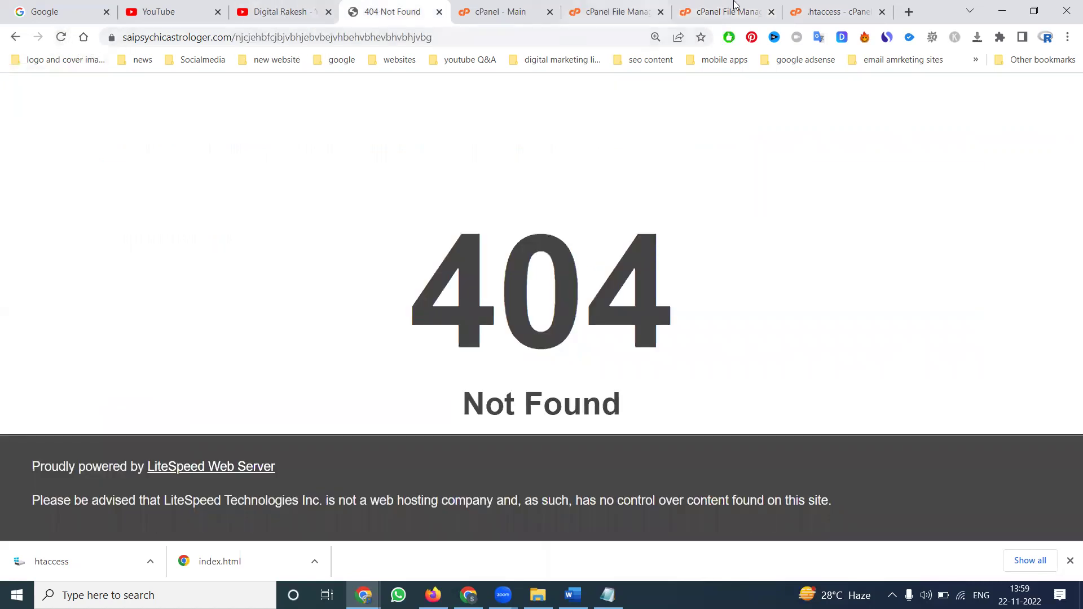
left_click(762, 10)
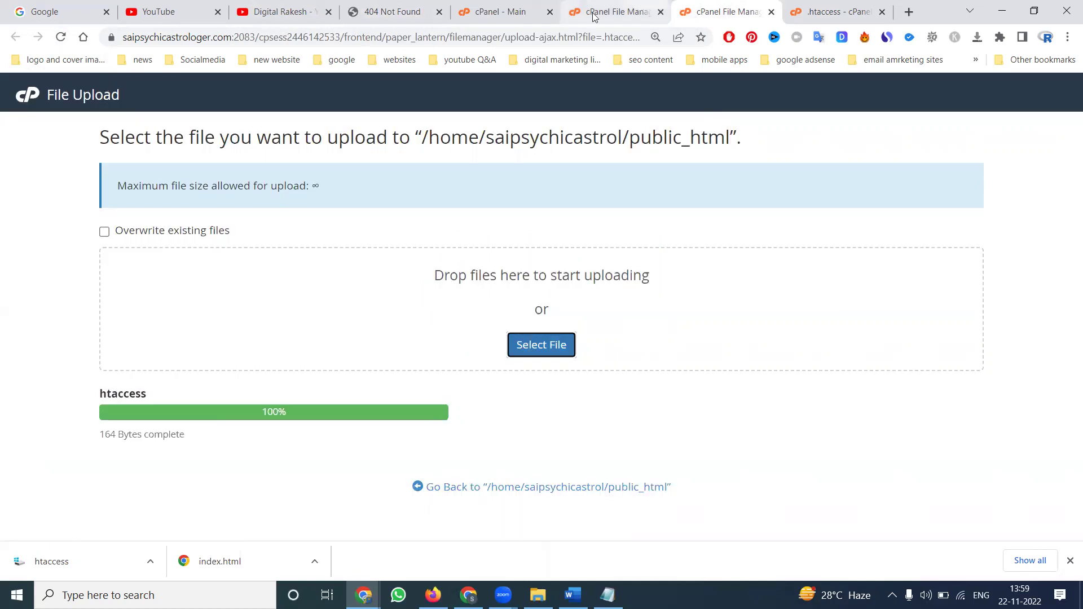
left_click(616, 11)
Refresh the listing and add a leading dot to rename htaccess to .htaccess
left_click(579, 164)
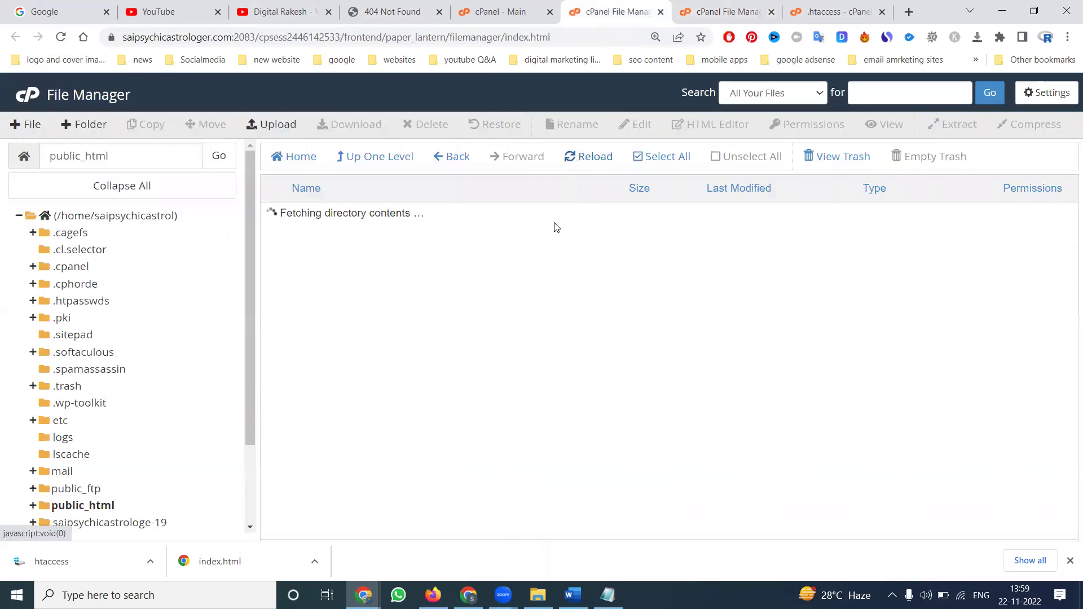
scroll(474, 273, "down", 4)
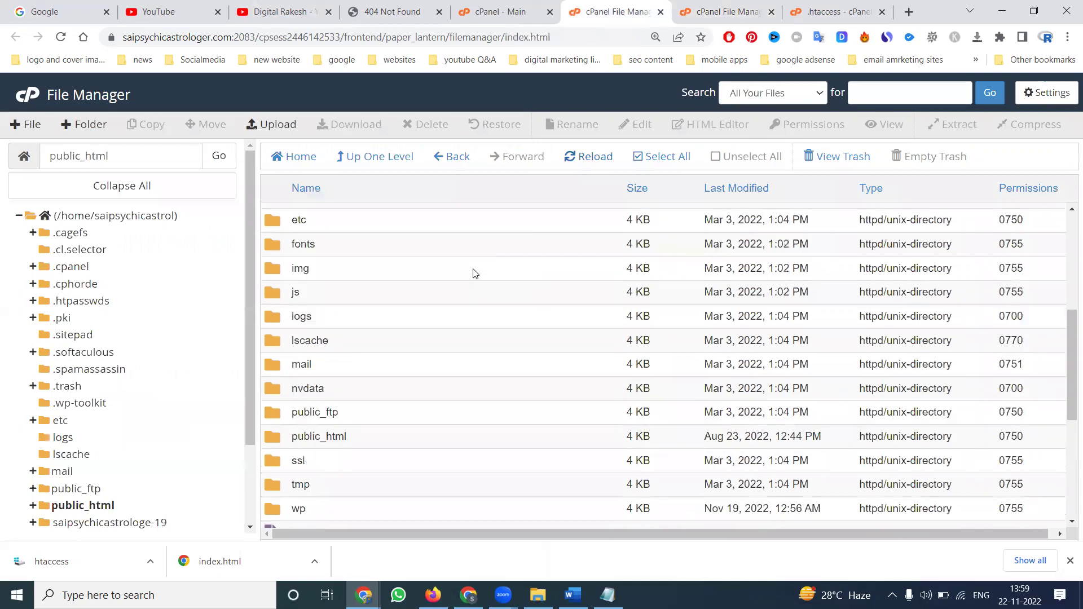
scroll(473, 274, "down", 2)
scroll(474, 274, "down", 1)
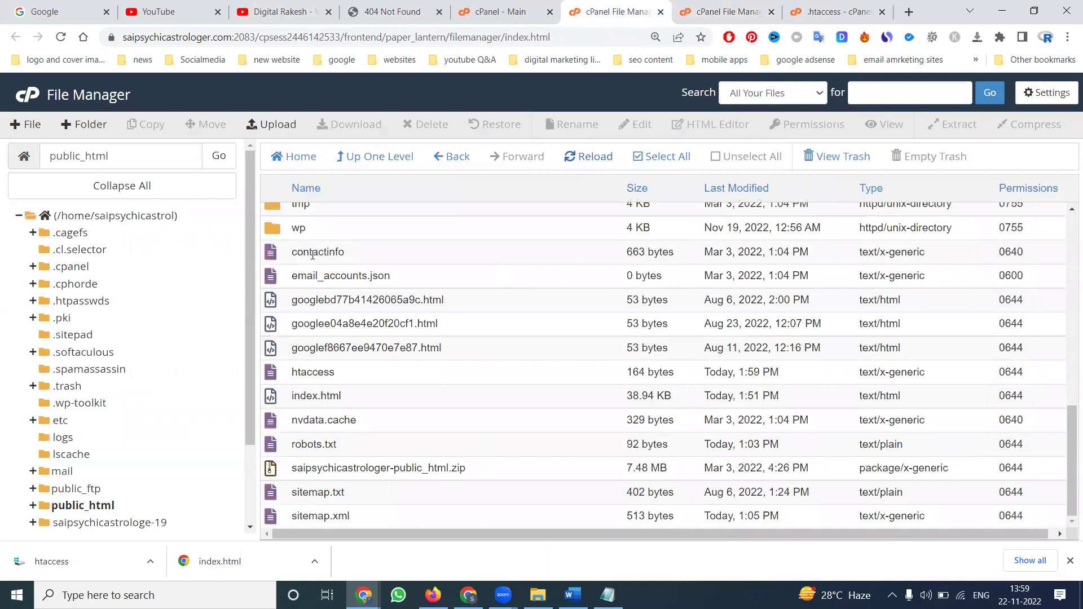
double_click(296, 375)
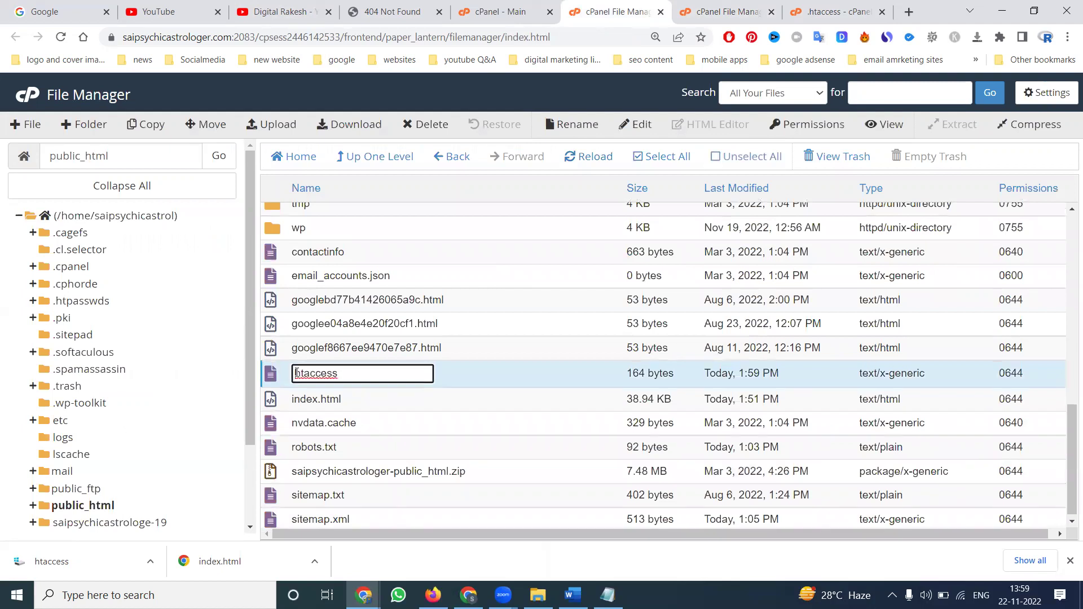
type(".")
key("Escape")
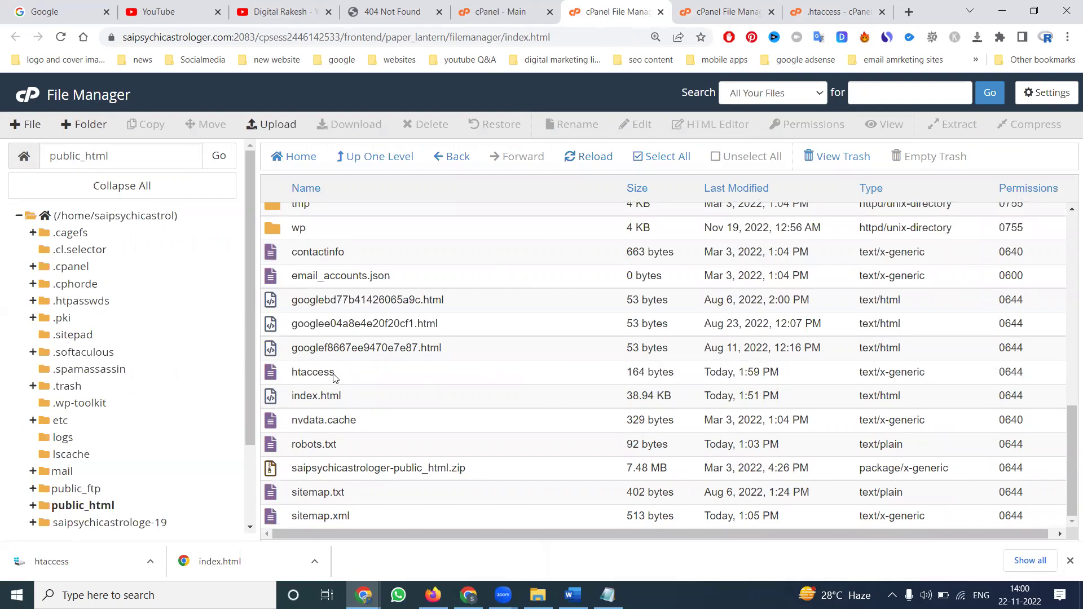
left_click(295, 374)
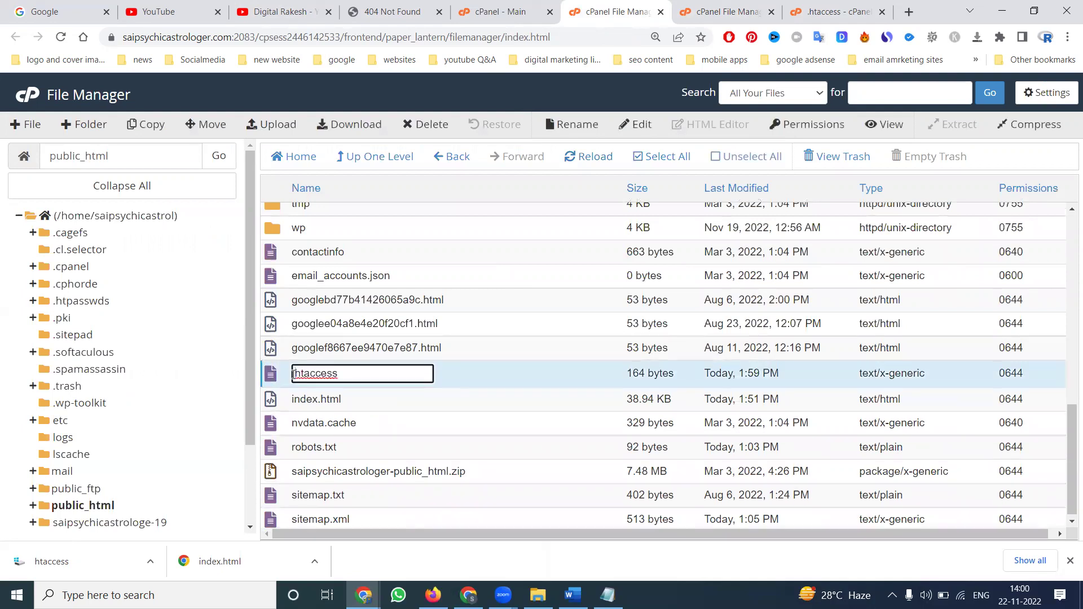
type(".")
key("Return")
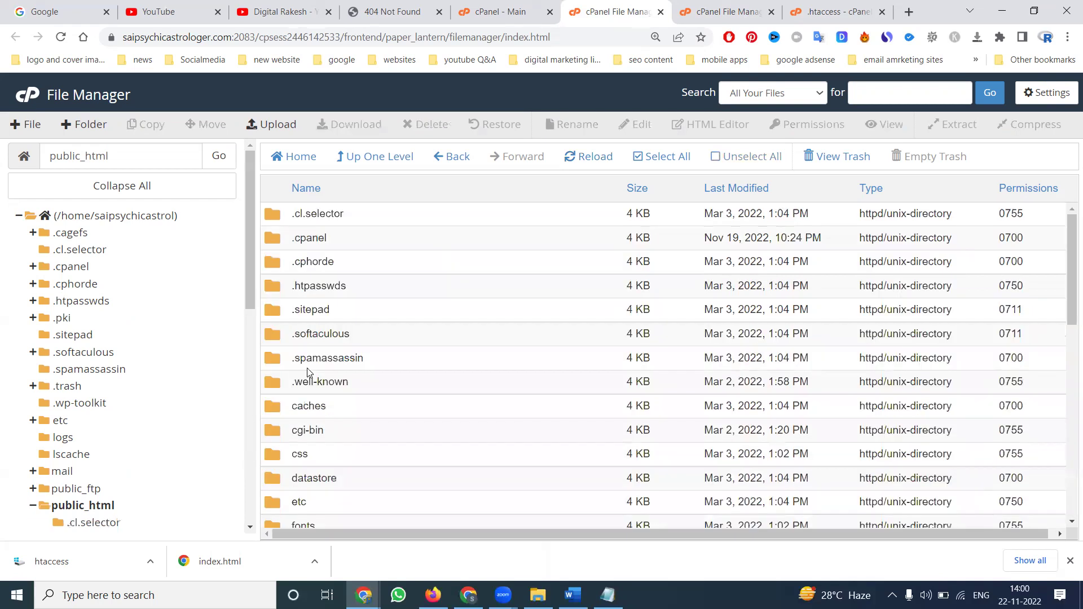
scroll(308, 373, "down", 3)
scroll(307, 368, "down", 1)
scroll(307, 343, "down", 1)
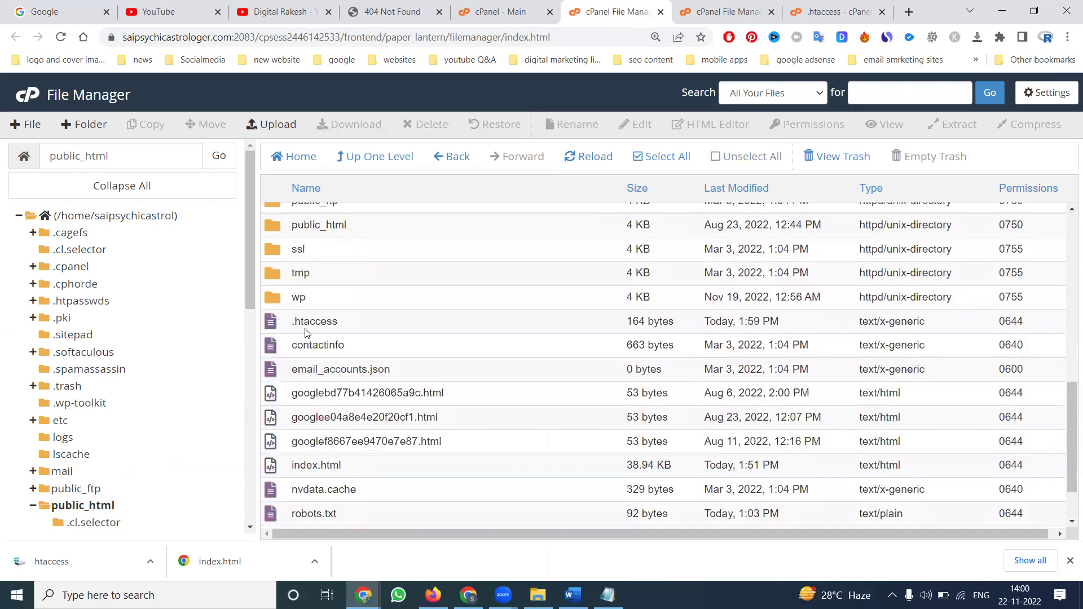
left_click(360, 12)
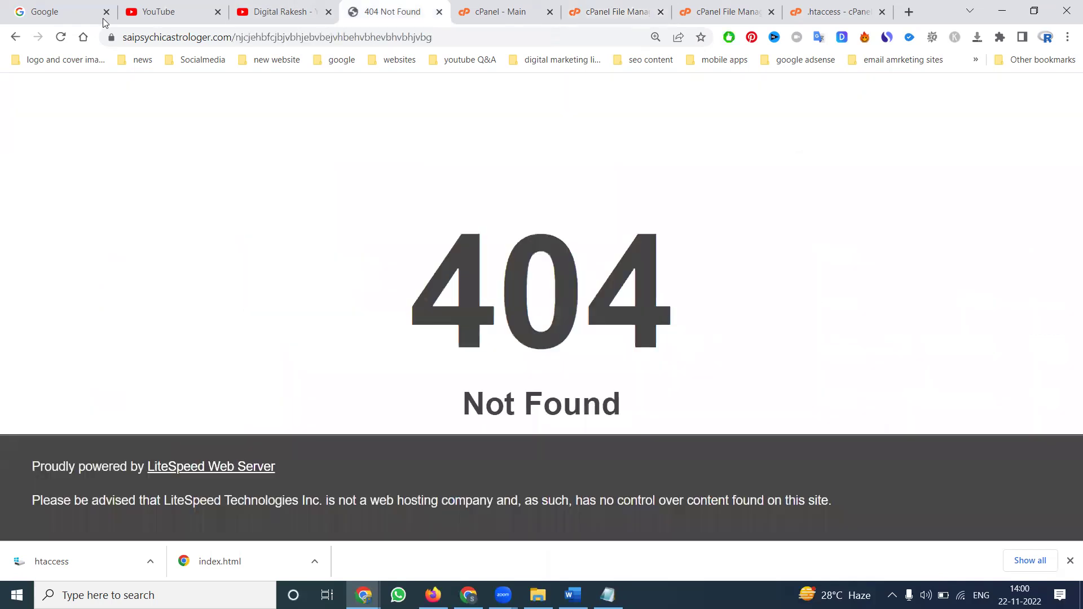
Reload the nonsense URL and confirm it loads the Digital Riyaz home page
left_click(62, 38)
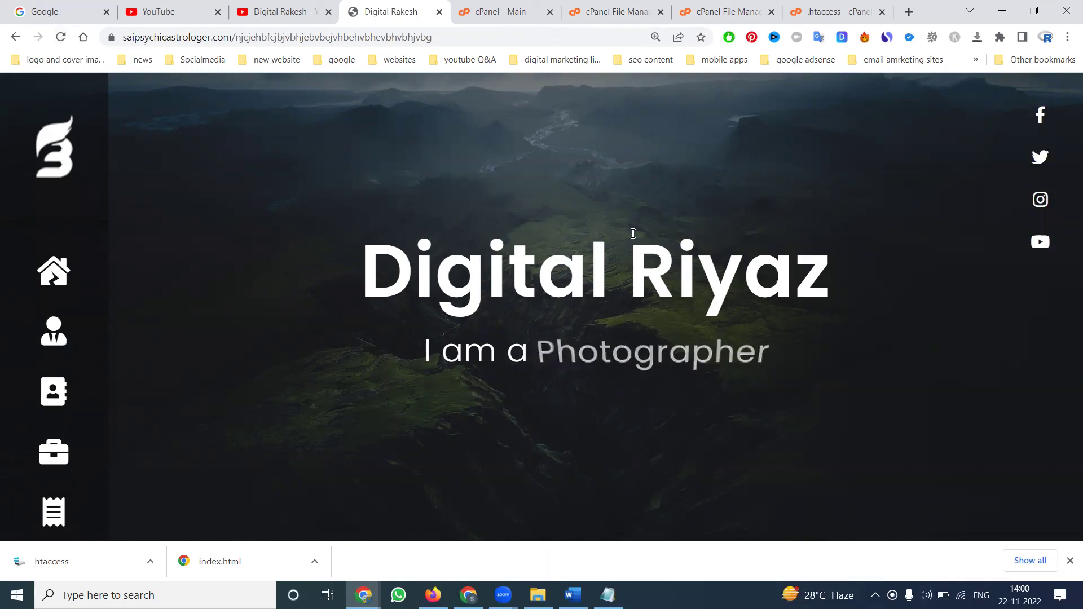
left_click(267, 6)
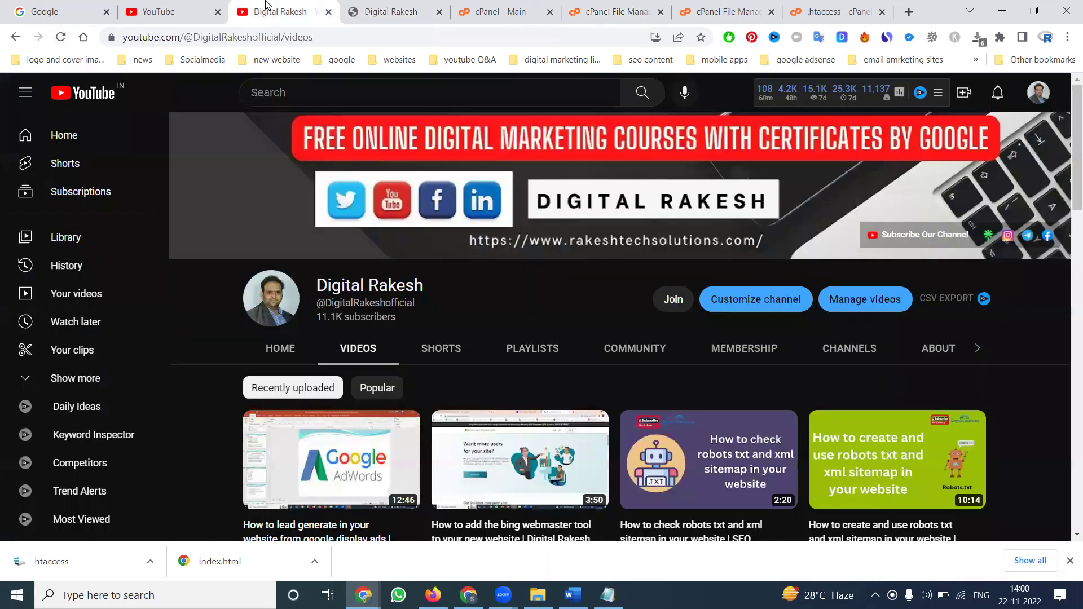